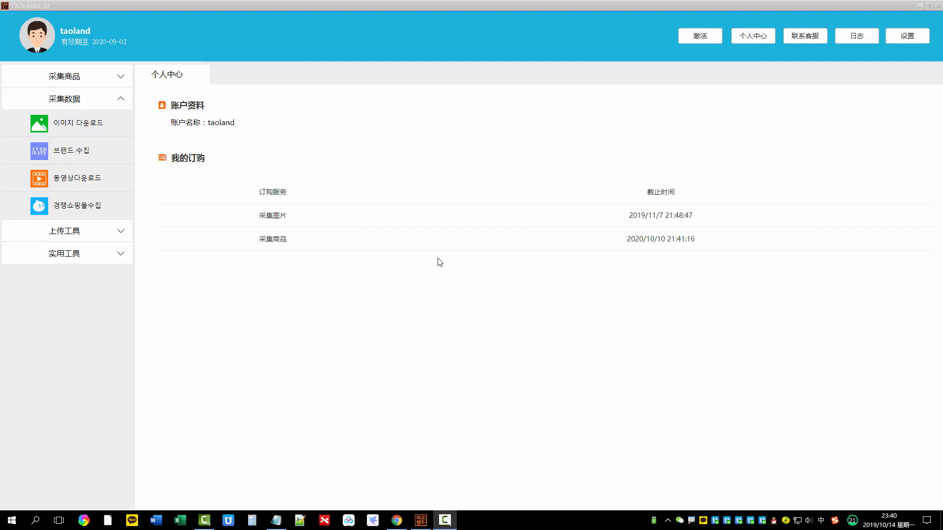
click(265, 310)
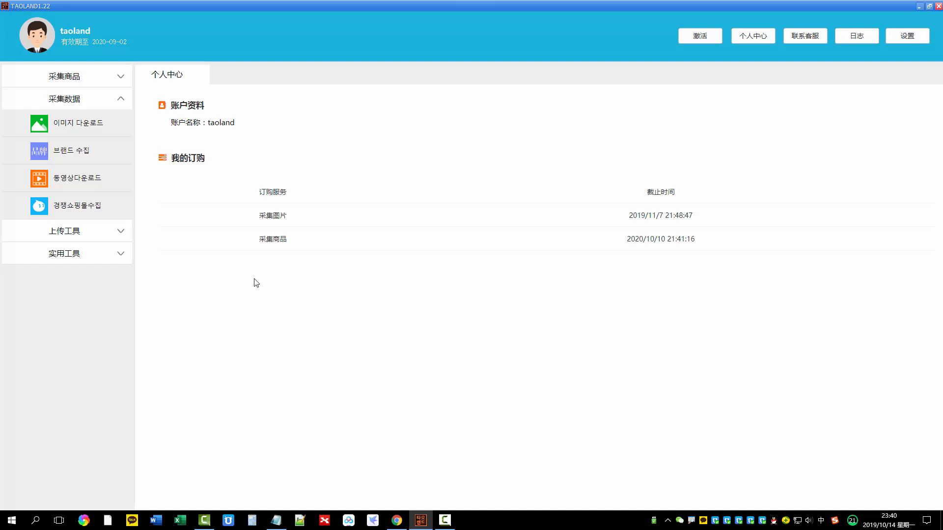
drag(8, 136, 86, 138)
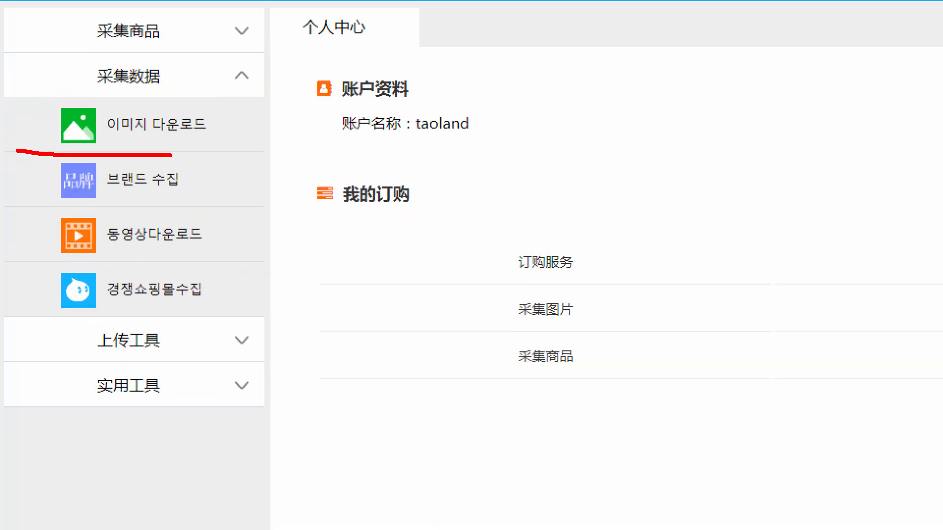
mouse_move(171, 155)
mouse_down()
mouse_move(68, 93)
mouse_move(39, 158)
mouse_up()
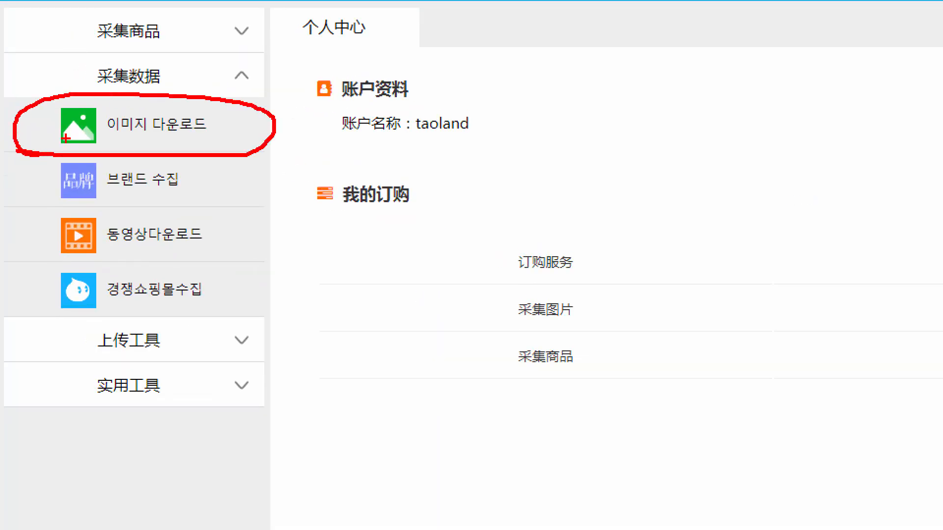
key(Escape)
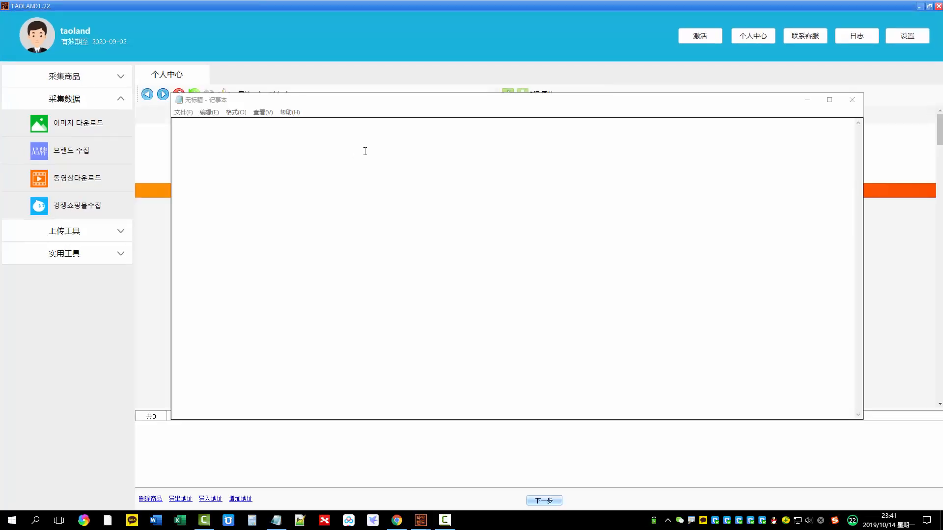
Open the 이미지 다운로드 image download tool from the 采集数据 group
click(78, 127)
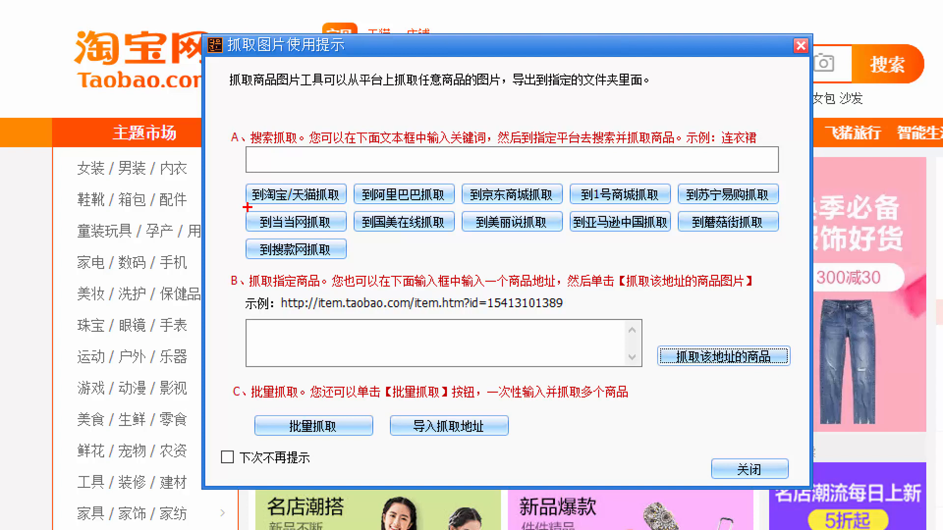
drag(247, 207, 633, 210)
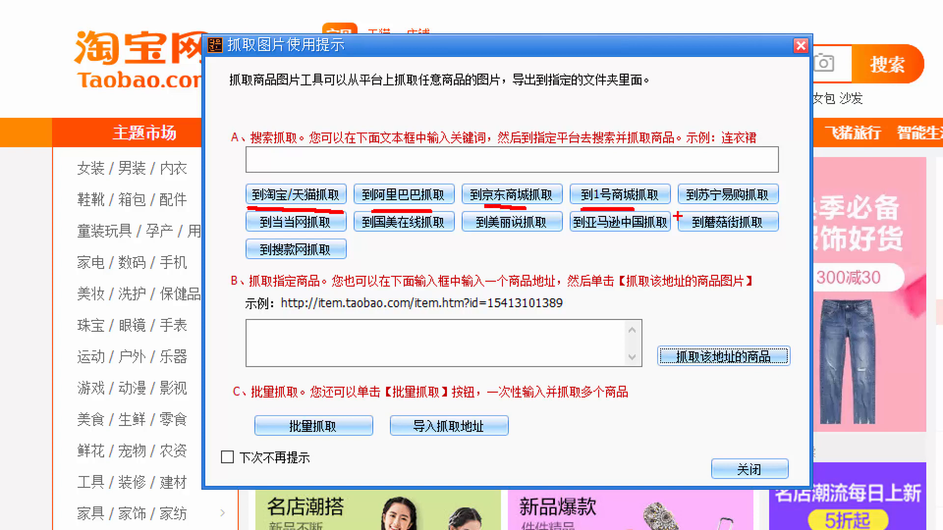
drag(698, 206, 765, 205)
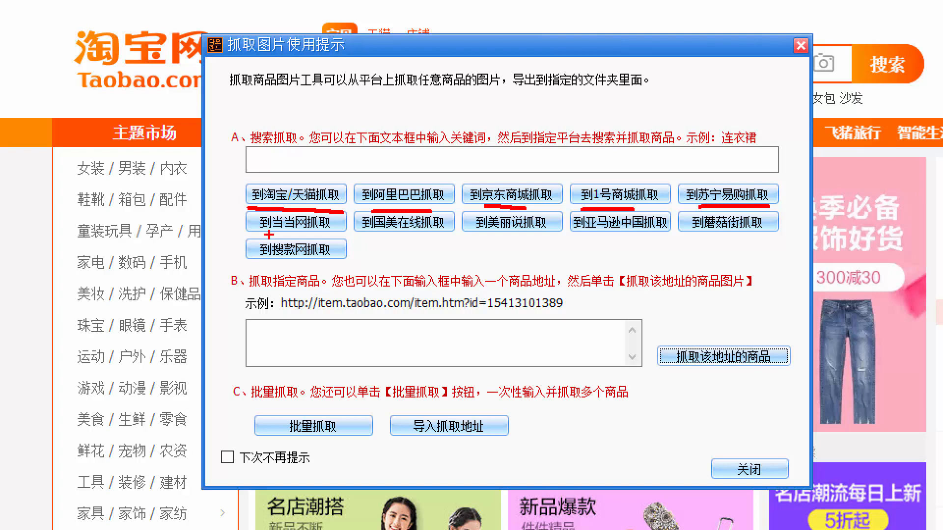
drag(266, 233, 434, 234)
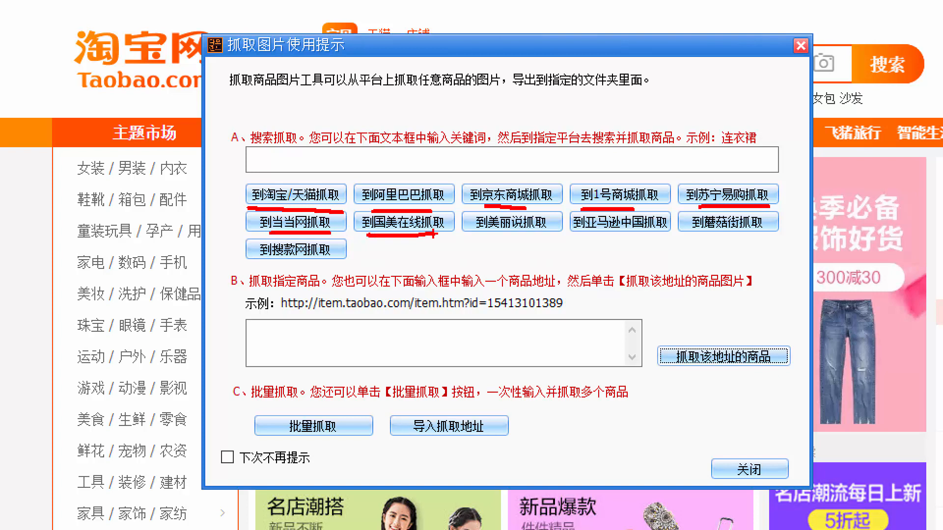
drag(497, 238, 554, 237)
drag(704, 236, 761, 237)
drag(586, 239, 652, 237)
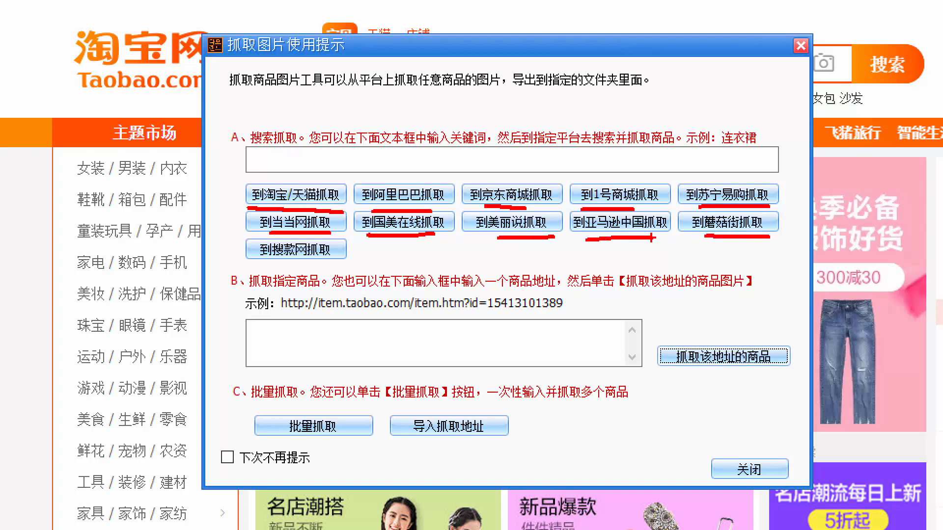
drag(260, 264, 340, 263)
key(Escape)
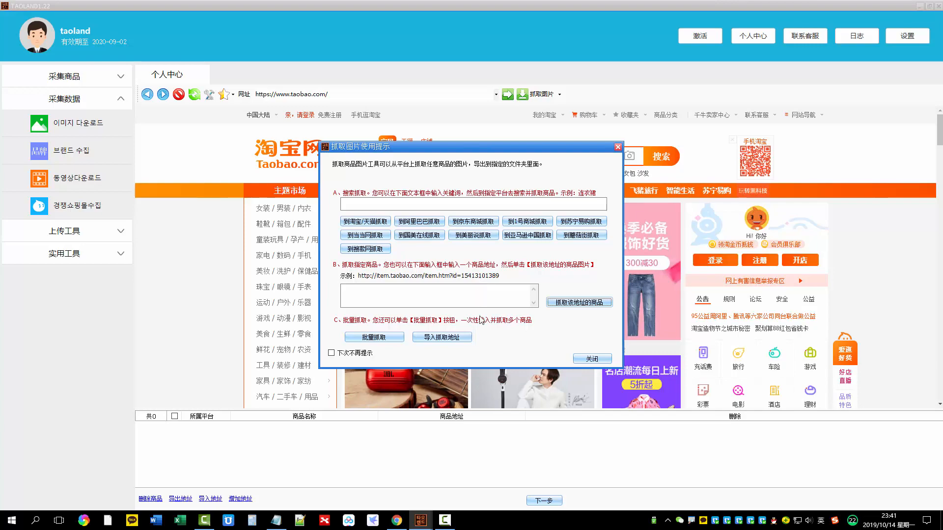
In the Taobao results in Chrome, copy the link of the ¥2990 ERDOS sweater and paste it into the Notepad document
click(396, 520)
scroll(80, 226, up, 4)
scroll(94, 215, down, 4)
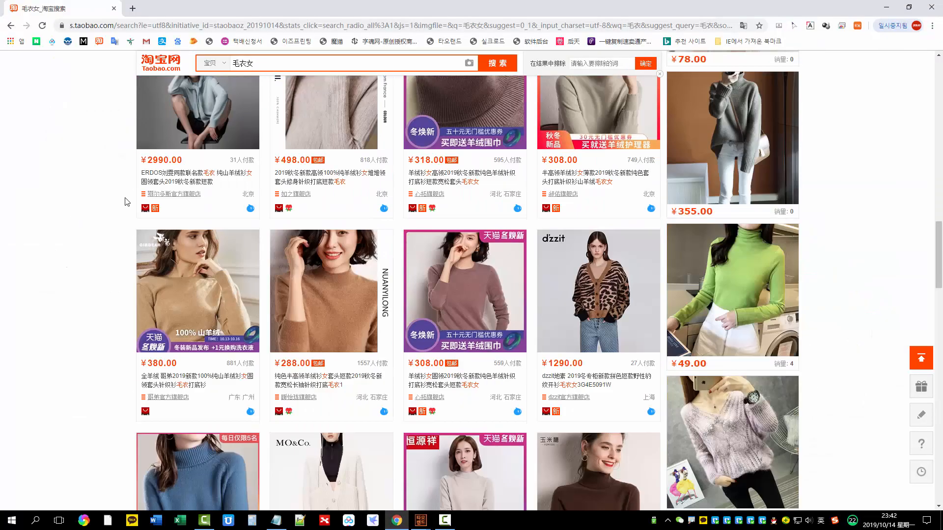
scroll(125, 220, up, 4)
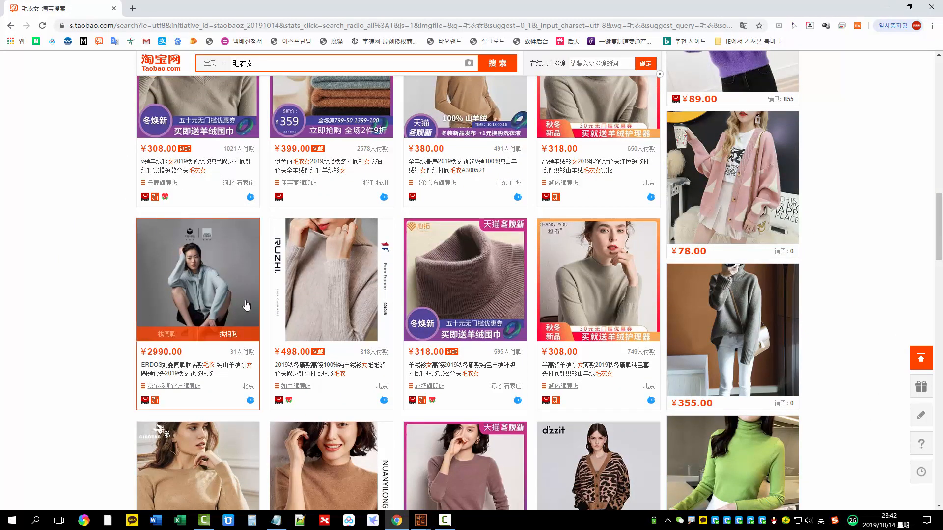
right_click(189, 263)
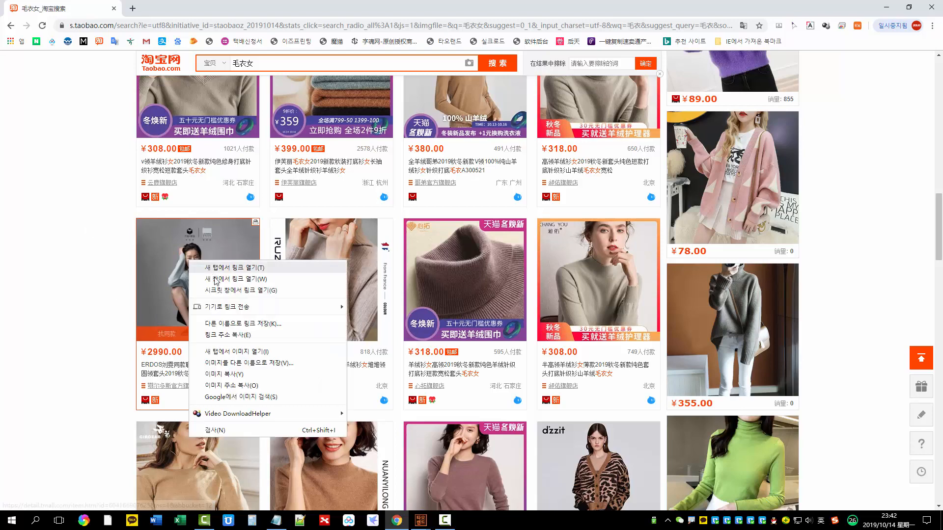
click(233, 334)
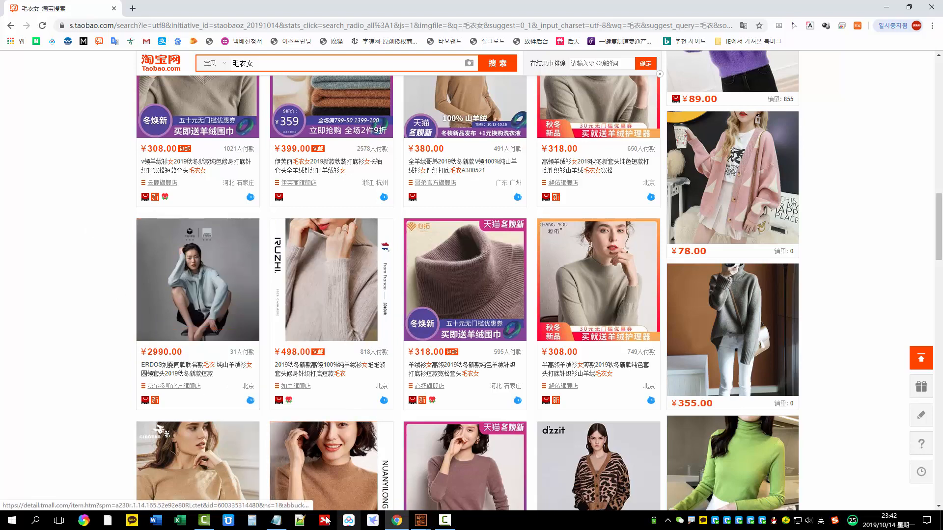
click(275, 520)
key(ctrl+v)
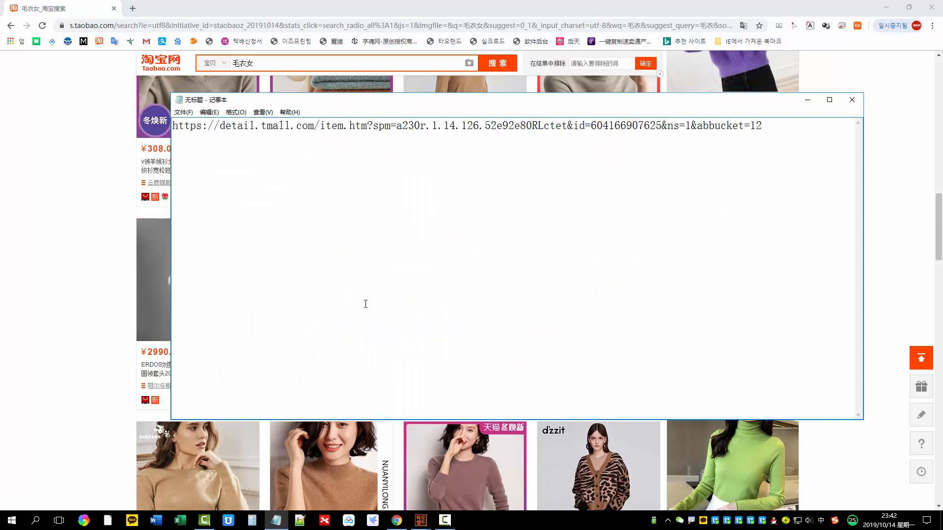
Open the ¥380 哥弟 cashmere sweater's product page, add its address to a new line of the Notepad list, and close the page
click(77, 310)
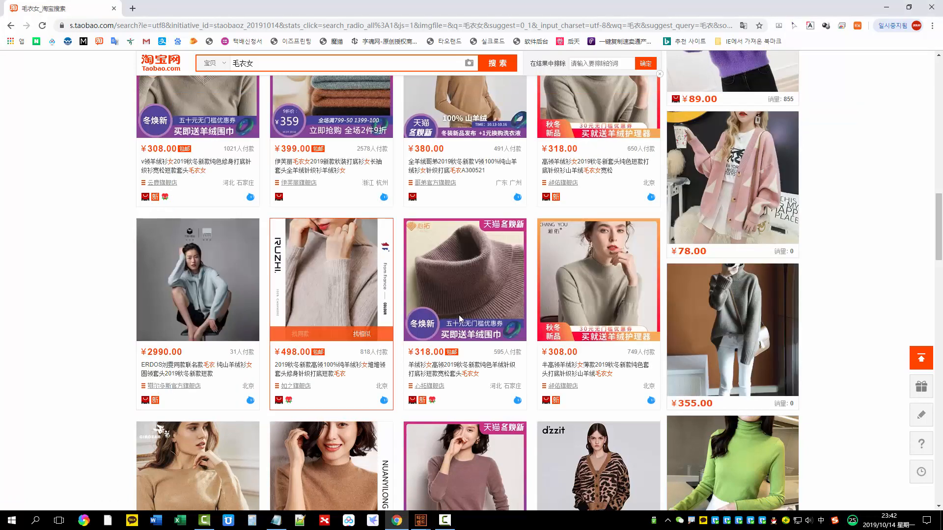
scroll(361, 372, down, 2)
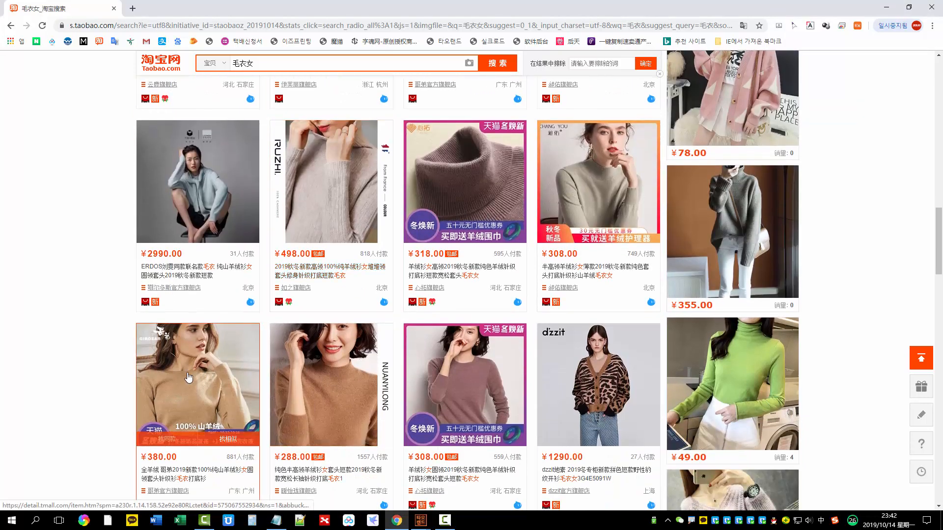
click(242, 381)
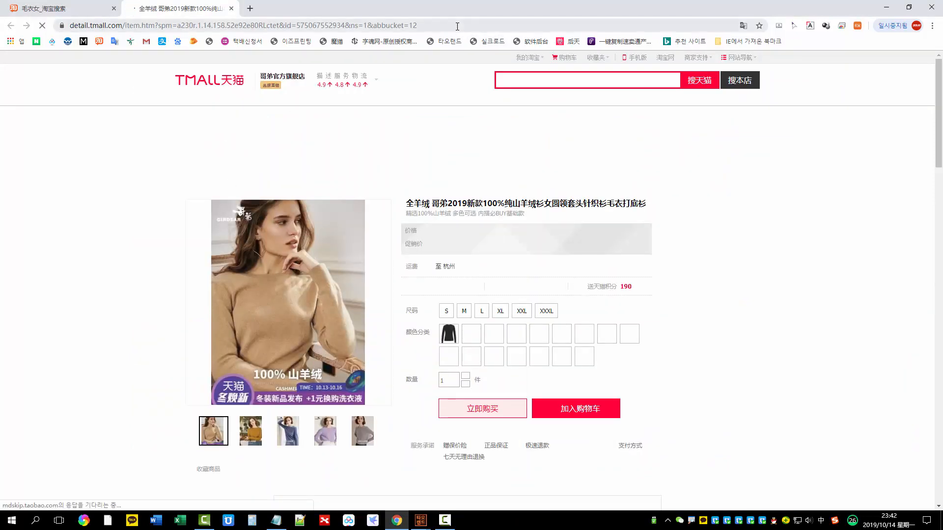
click(458, 25)
key(ctrl+c)
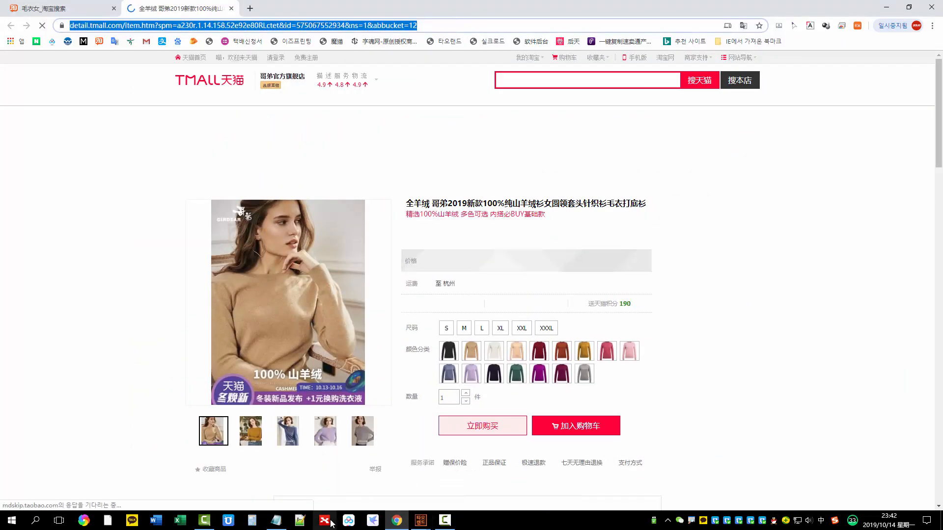
key(alt+Tab)
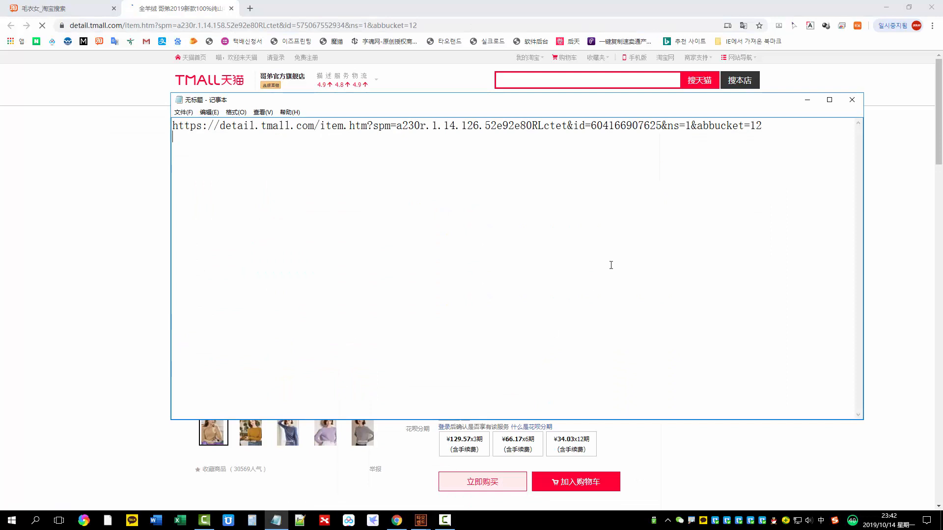
key(ctrl+v)
key(Return)
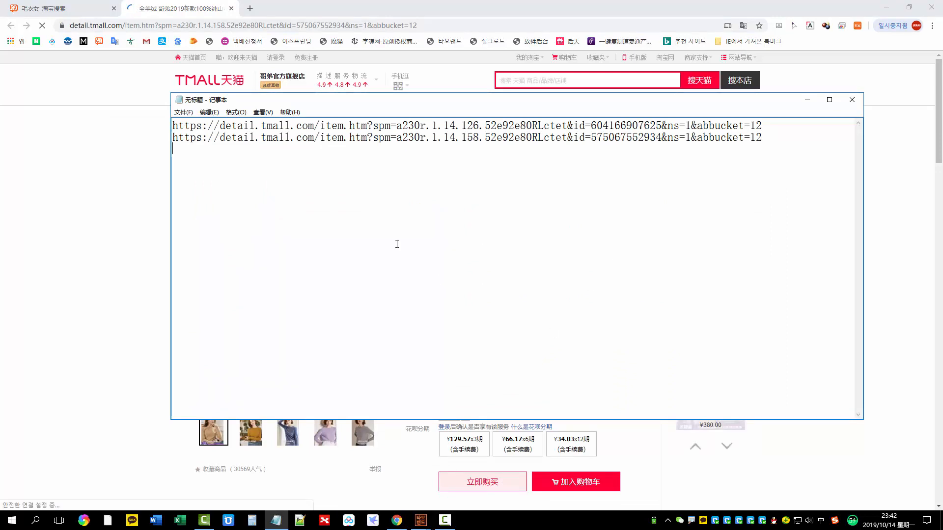
click(157, 134)
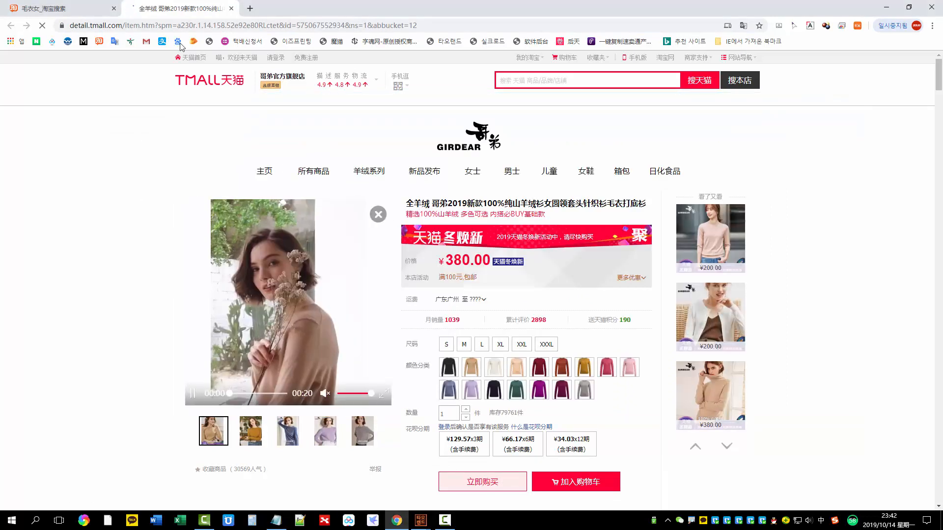
click(231, 8)
Copy the link of the ¥1290 dzzit leopard-pattern cardigan and add it as the third line of the Notepad list
scroll(256, 252, down, 3)
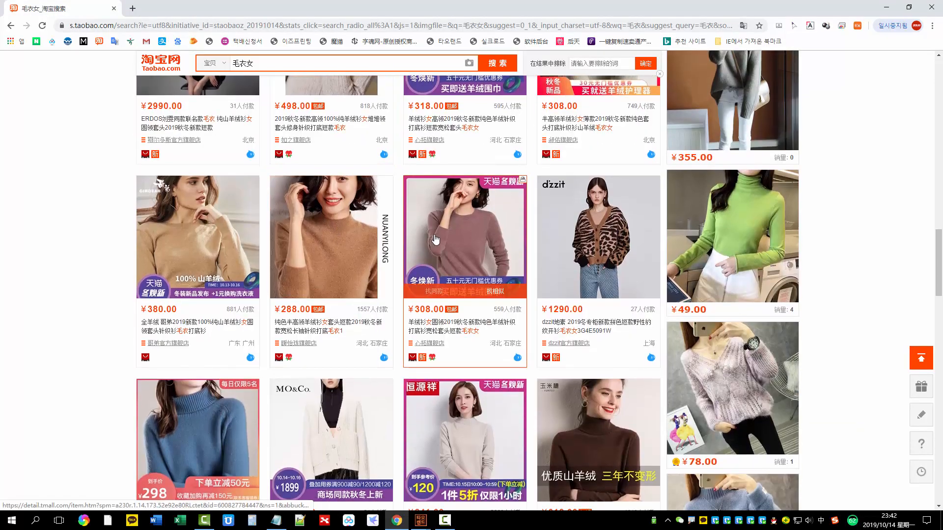
scroll(435, 239, down, 2)
scroll(545, 224, up, 1)
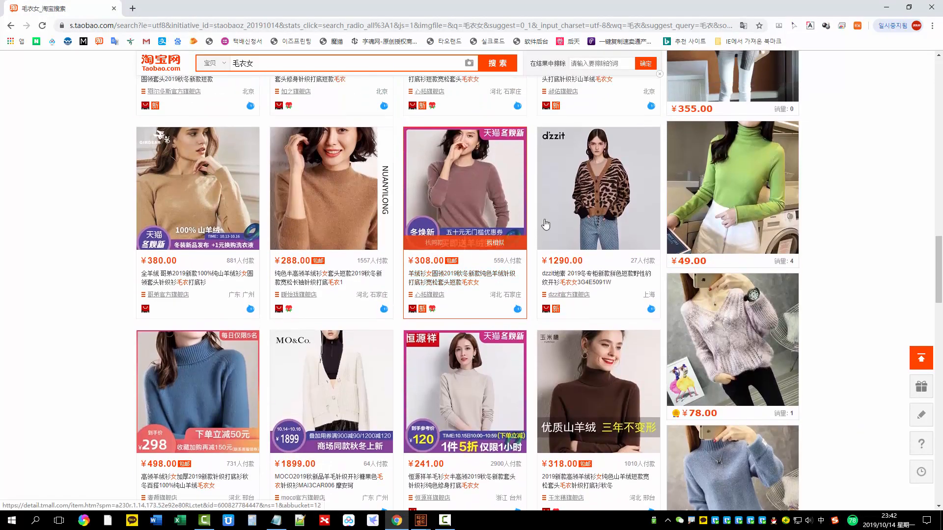
right_click(592, 174)
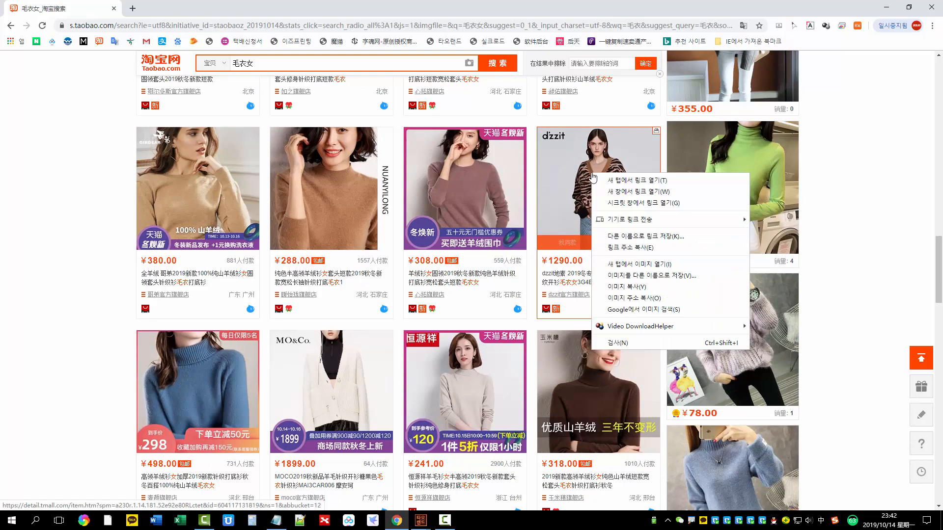
click(636, 249)
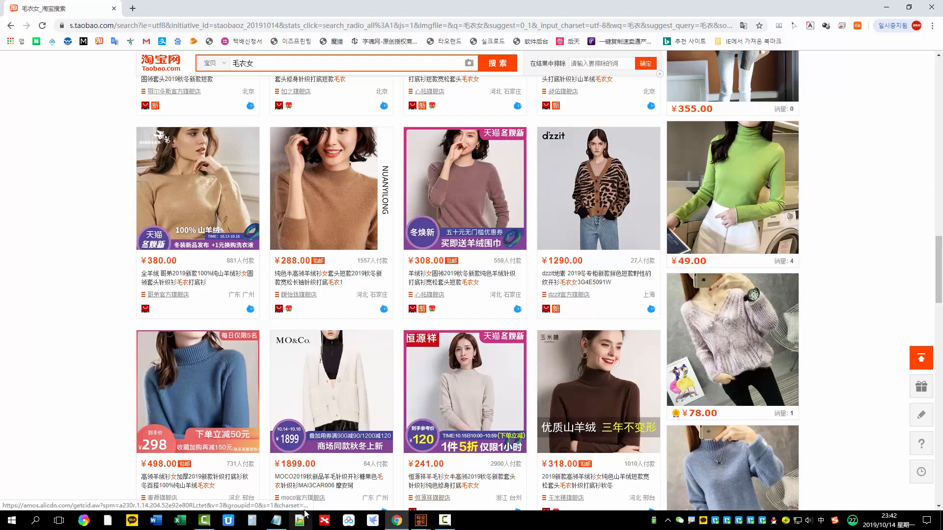
click(278, 526)
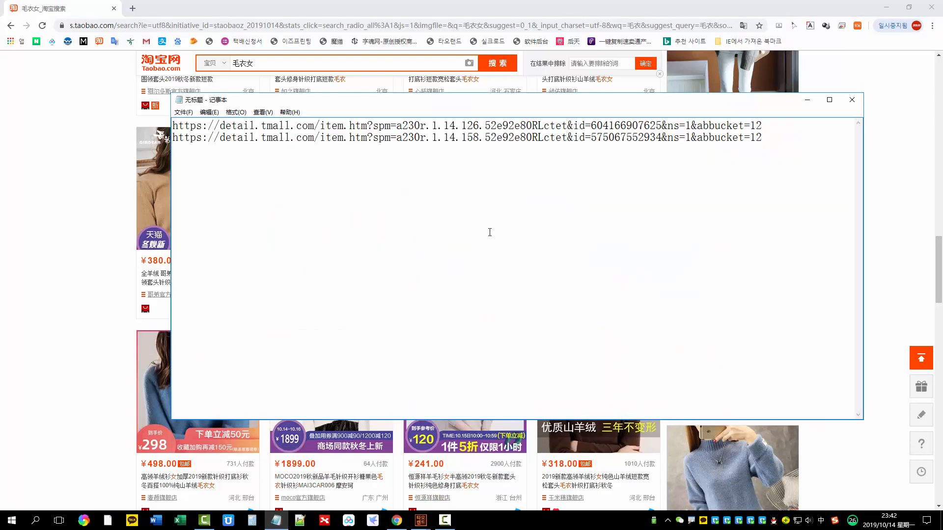
key(ctrl+v)
Copy the link of the ¥560 blue 100%山羊绒 turtleneck and add it as the fourth line of the Notepad list
click(99, 269)
scroll(141, 284, down, 3)
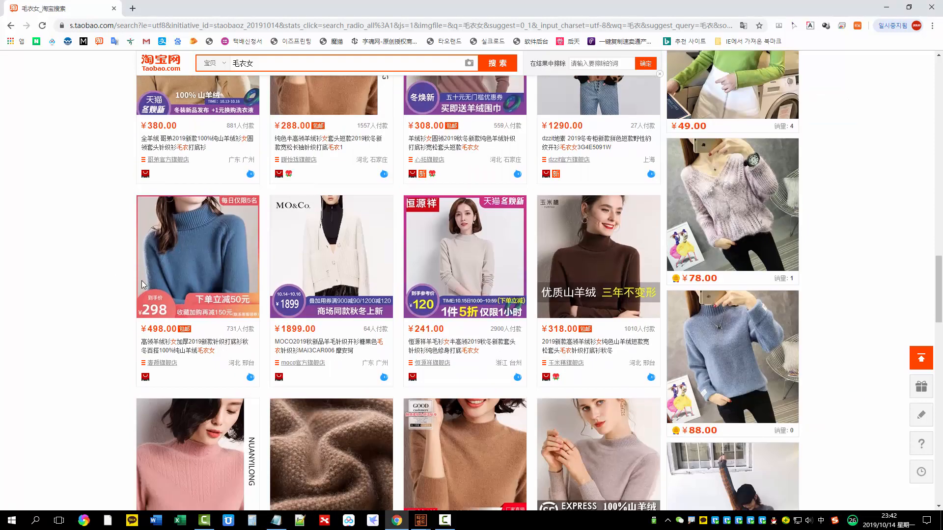
scroll(141, 280, down, 5)
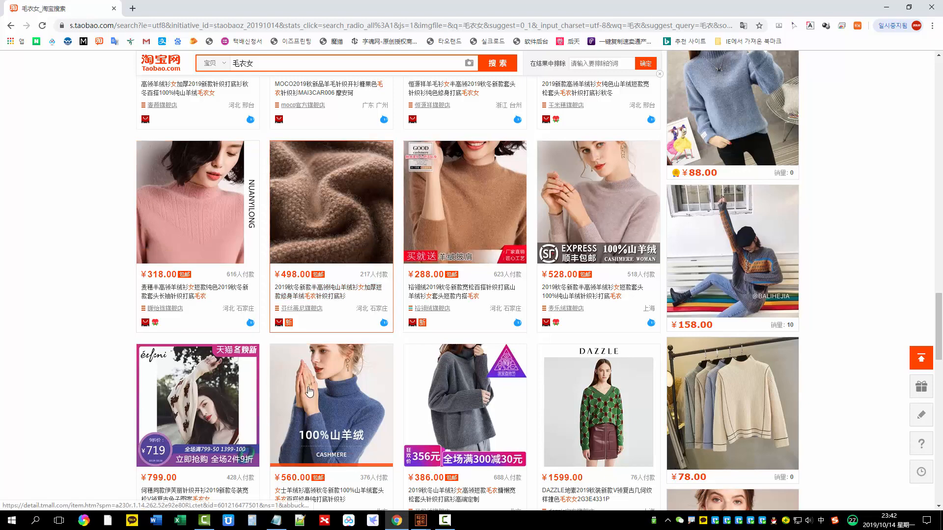
right_click(320, 194)
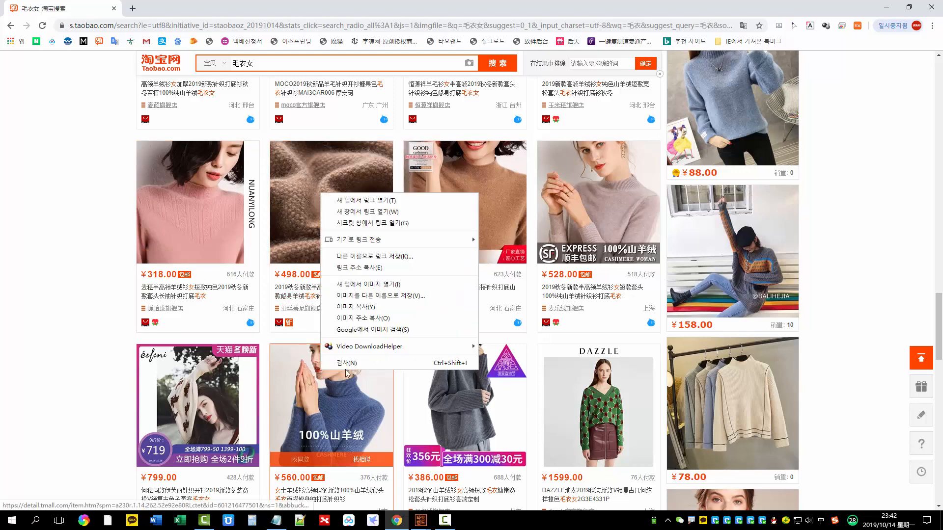
click(359, 271)
key(alt+Tab)
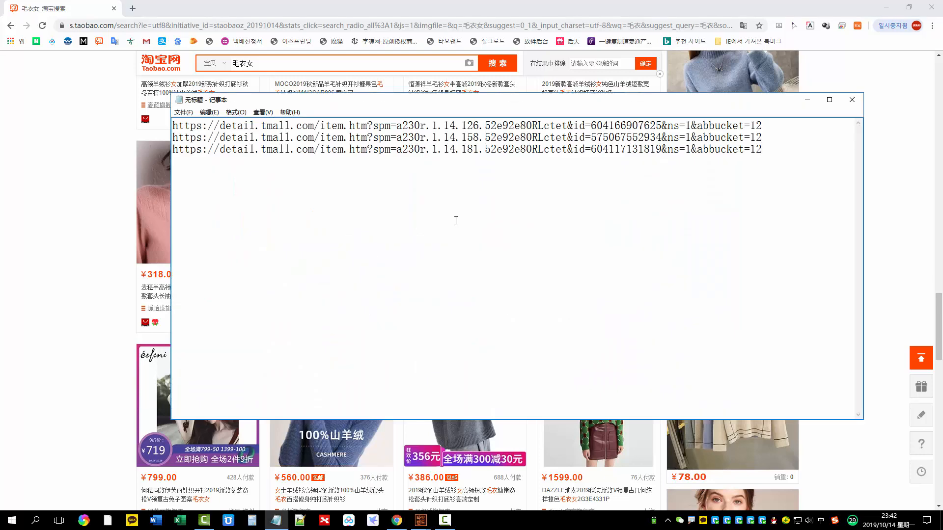
key(ctrl+v)
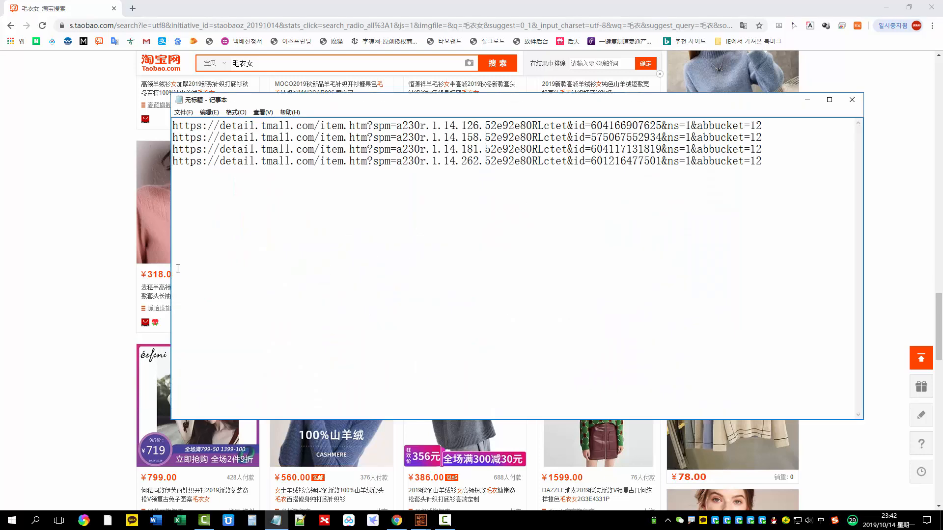
Copy the link of the ¥398 camel 100%纯山羊绒 turtleneck from the Taobao results and add it as the fifth line of the Notepad list
key(alt+Tab)
scroll(445, 249, down, 7)
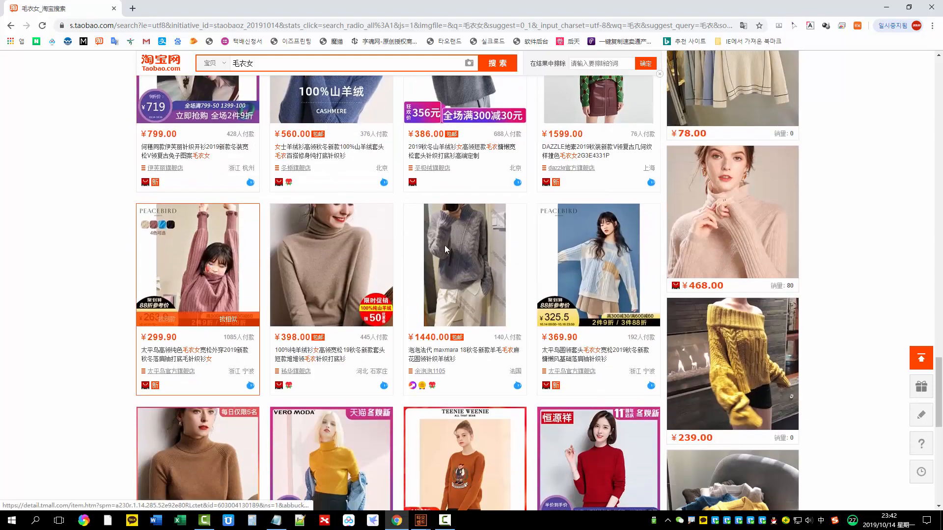
scroll(362, 295, down, 3)
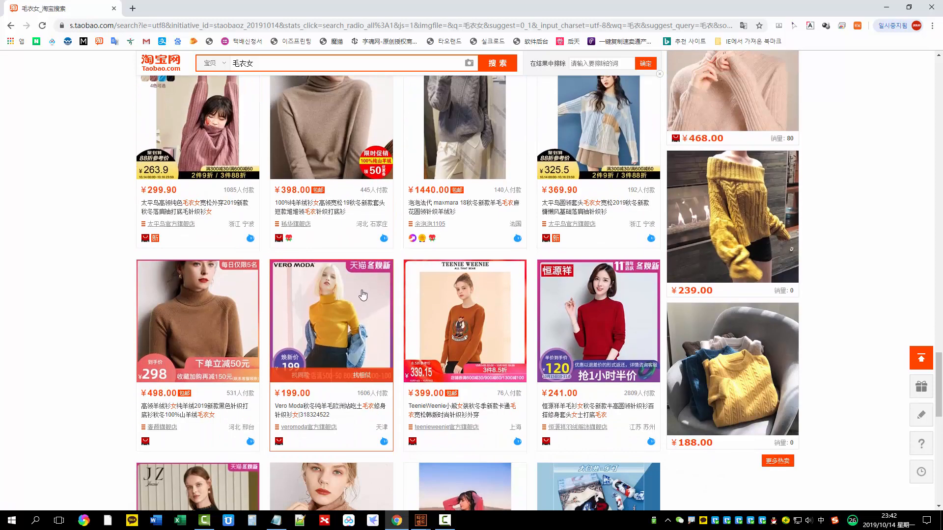
scroll(362, 295, down, 5)
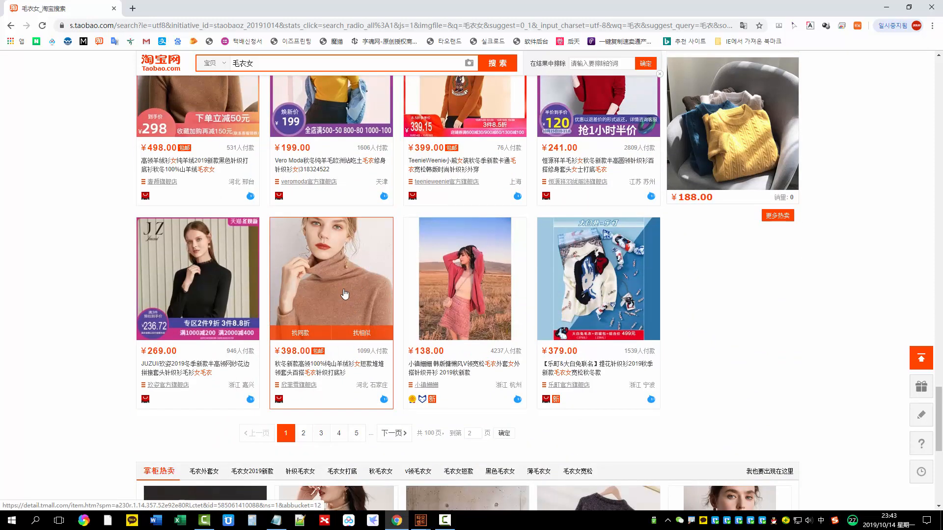
right_click(340, 278)
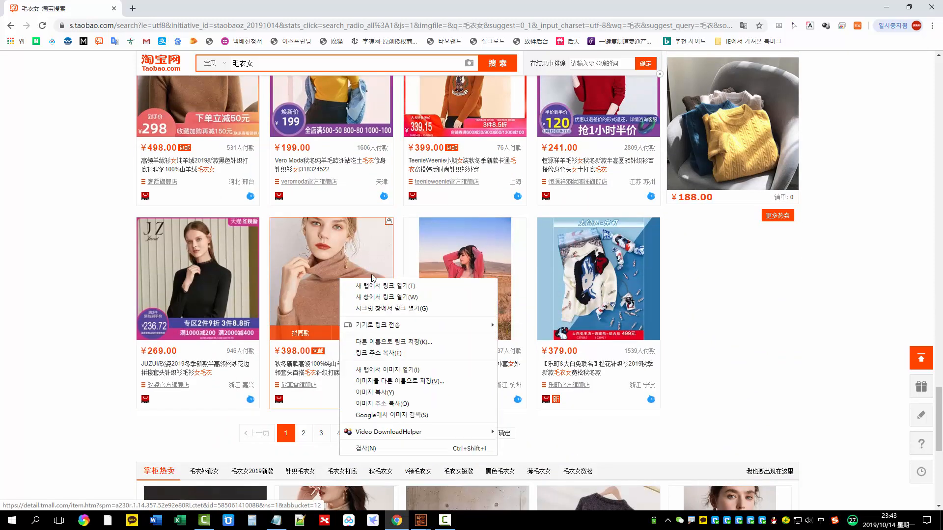
click(387, 353)
key(alt+Tab)
key(ctrl+v)
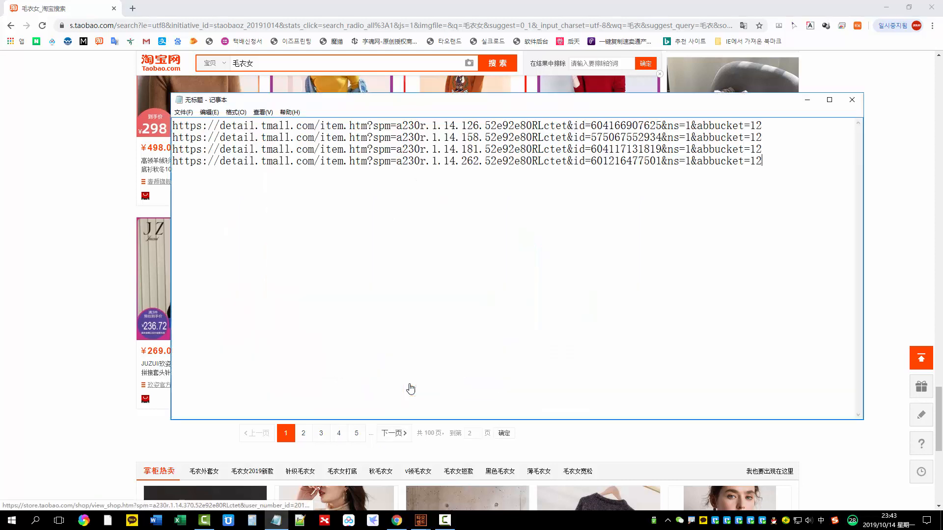
key(Return)
key(ctrl+v)
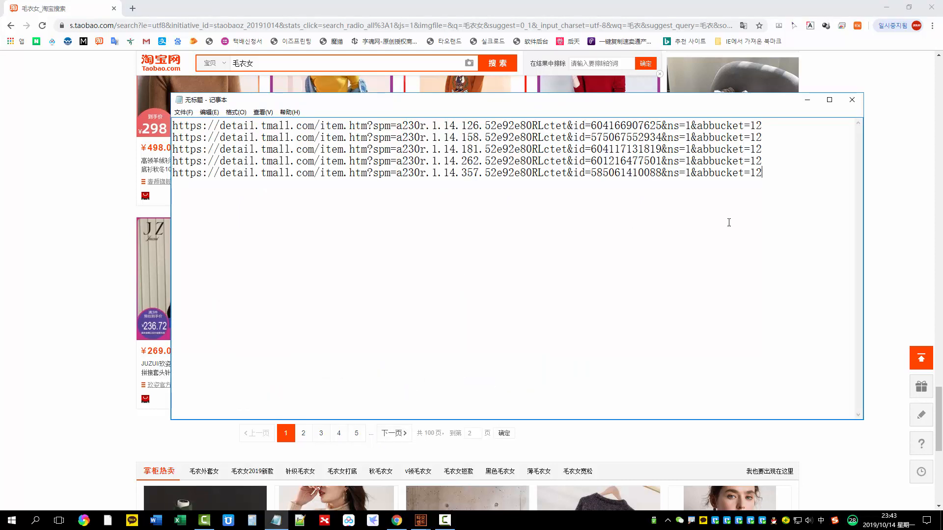
Copy all five links from Notepad, switch to TAOLAND, and submit them as the specified product addresses to grab
drag(796, 187, 106, 84)
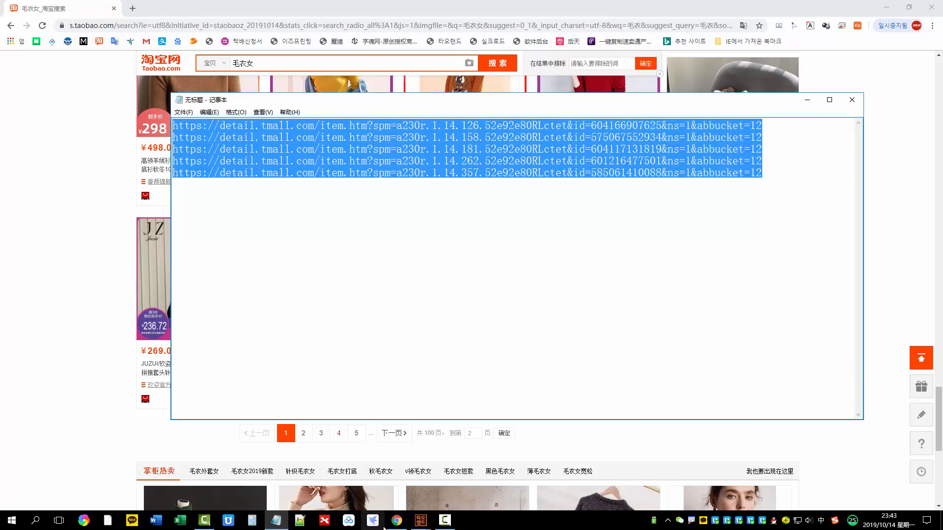
mouse_move(425, 526)
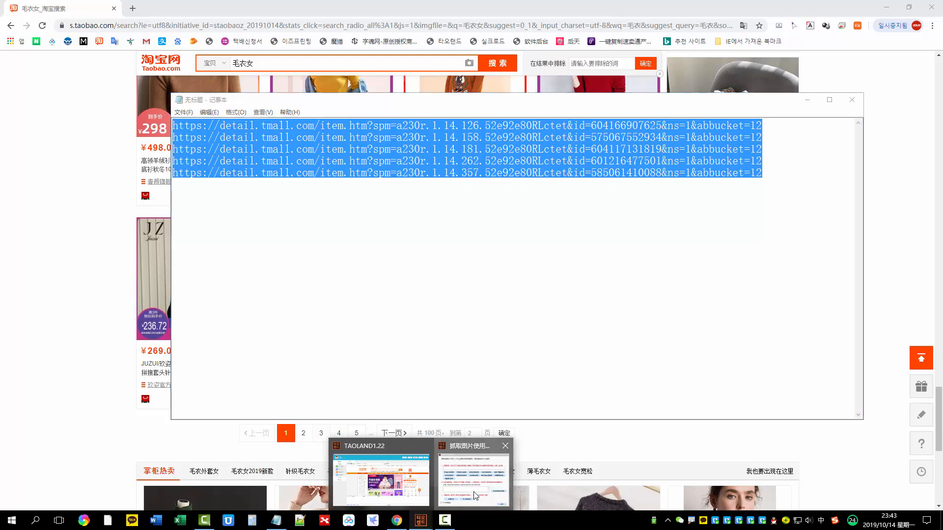
click(477, 499)
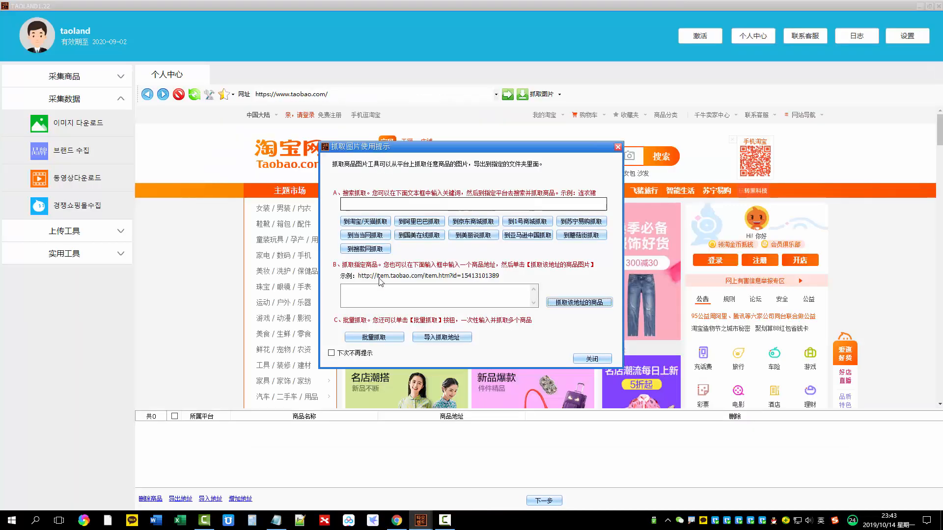
click(354, 294)
key(ctrl+v)
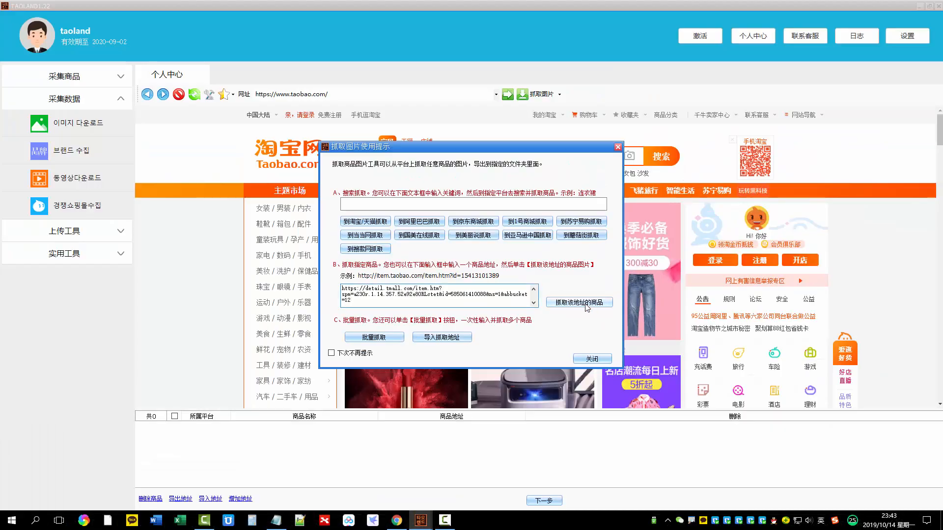
click(584, 303)
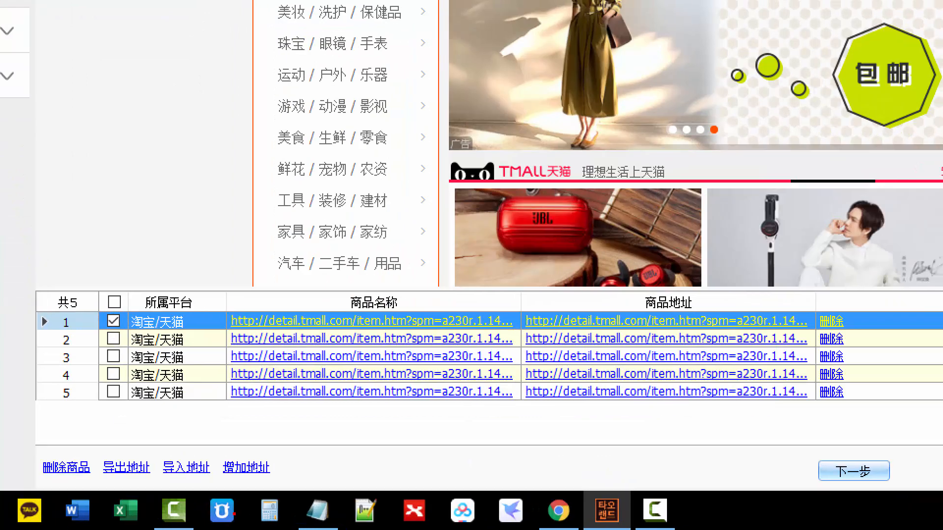
Select all five products in the grab list and proceed to the grab condition settings
mouse_move(98, 274)
mouse_down()
mouse_move(74, 434)
mouse_move(93, 295)
mouse_move(117, 302)
mouse_move(141, 282)
mouse_up()
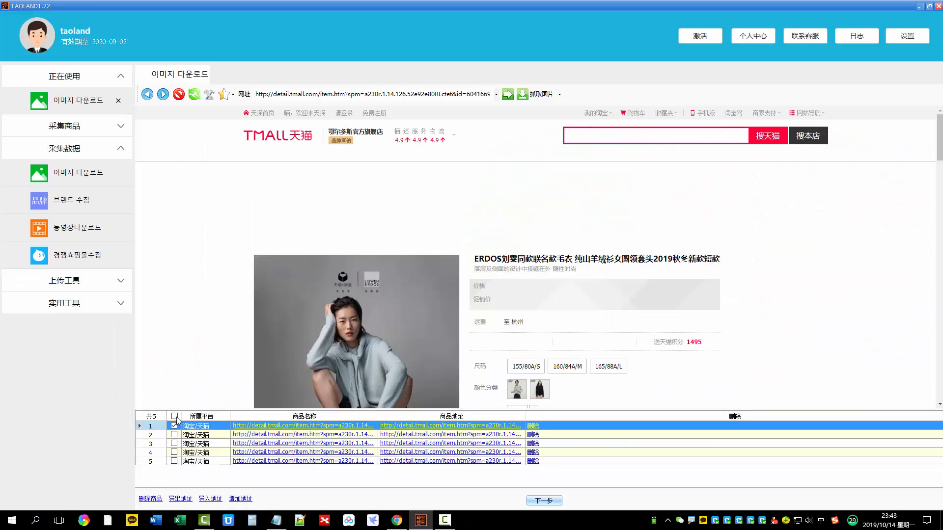
click(175, 417)
key(ctrl+1)
click(562, 488)
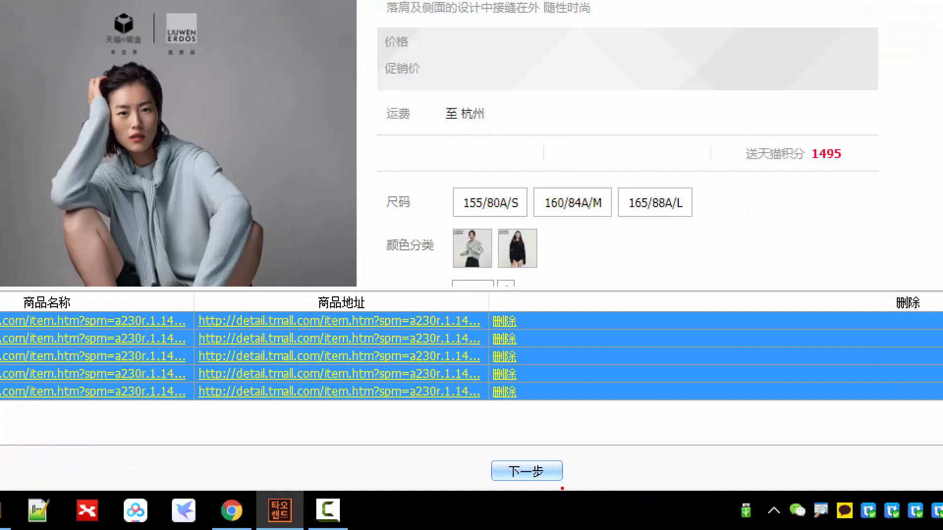
mouse_move(572, 455)
mouse_down()
mouse_move(468, 447)
mouse_move(555, 449)
mouse_move(539, 448)
mouse_up()
key(Escape)
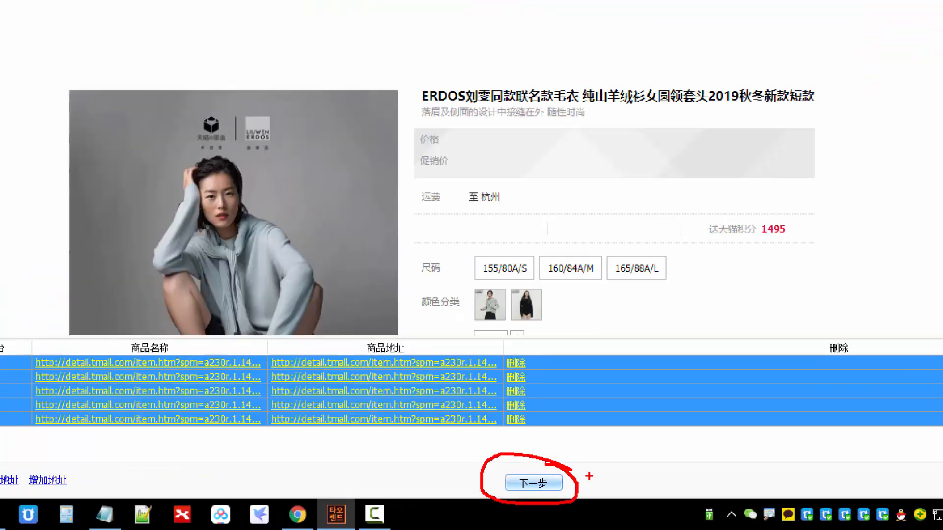
click(546, 504)
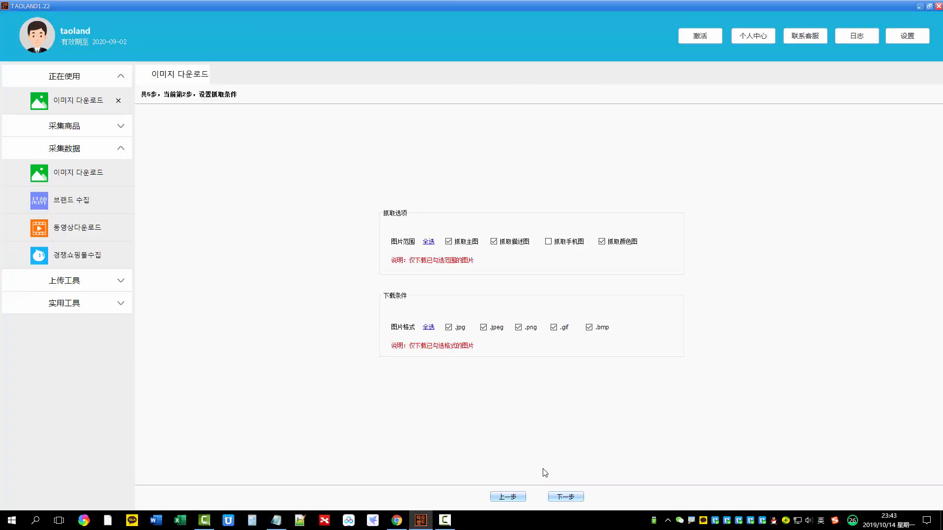
Examine the 抓取主图 option in the image range settings
key(ctrl+1)
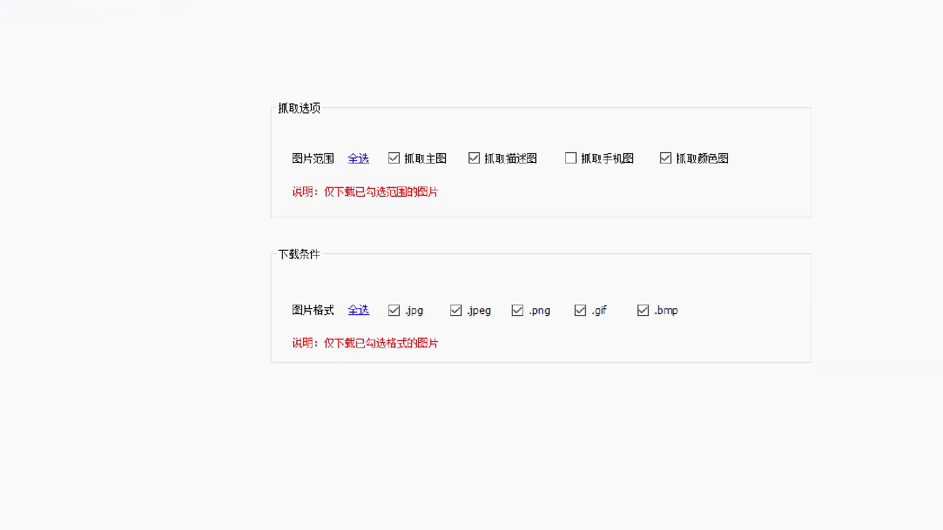
click(596, 298)
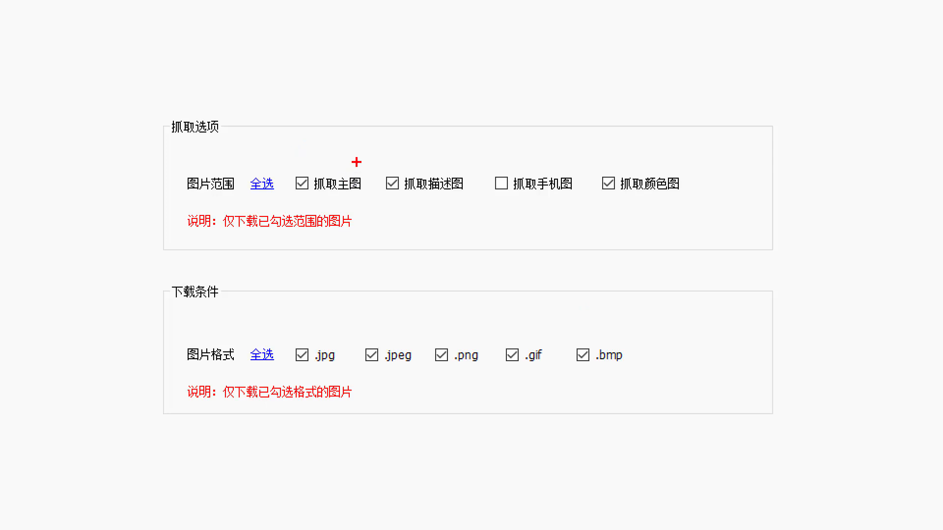
mouse_move(357, 161)
mouse_down()
mouse_move(285, 172)
mouse_move(371, 203)
mouse_move(363, 171)
mouse_up()
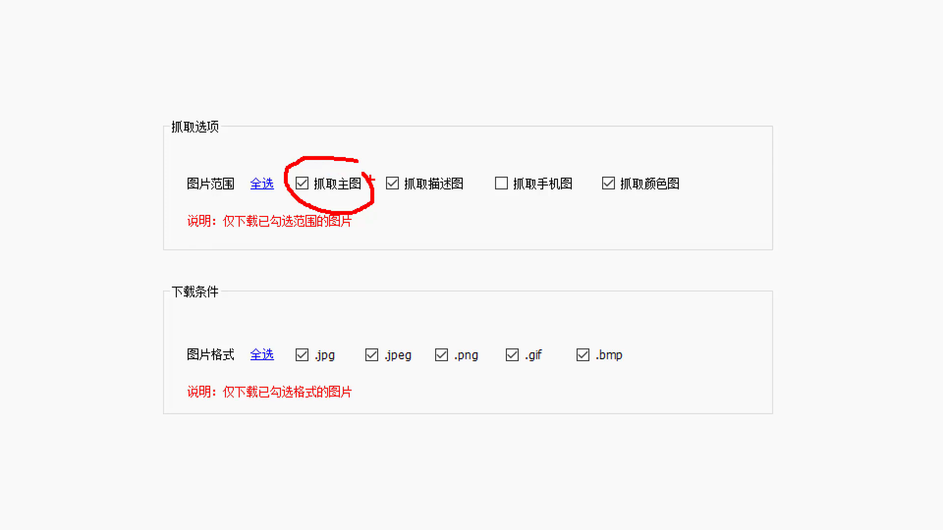
key(Escape)
Switch to Chrome, open the ¥398 turtleneck's product page, and examine its main-image thumbnails and description images
click(398, 522)
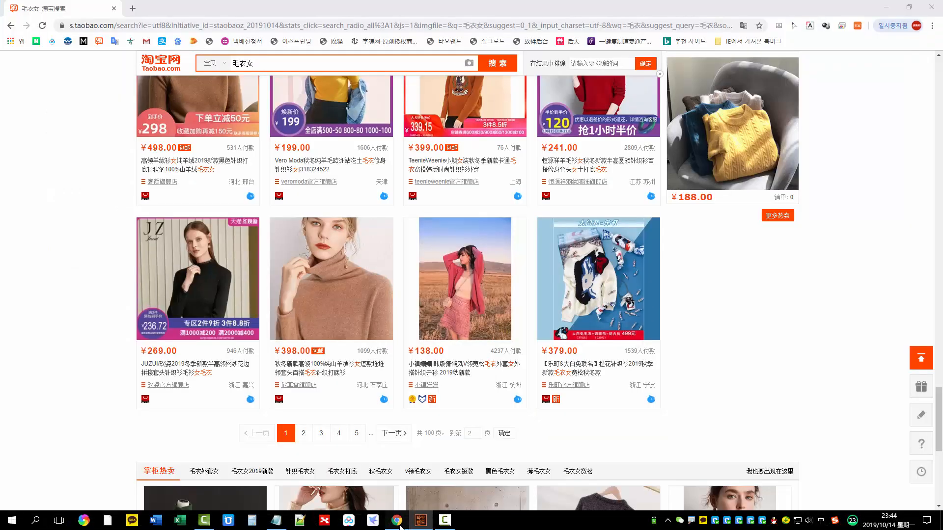
click(314, 267)
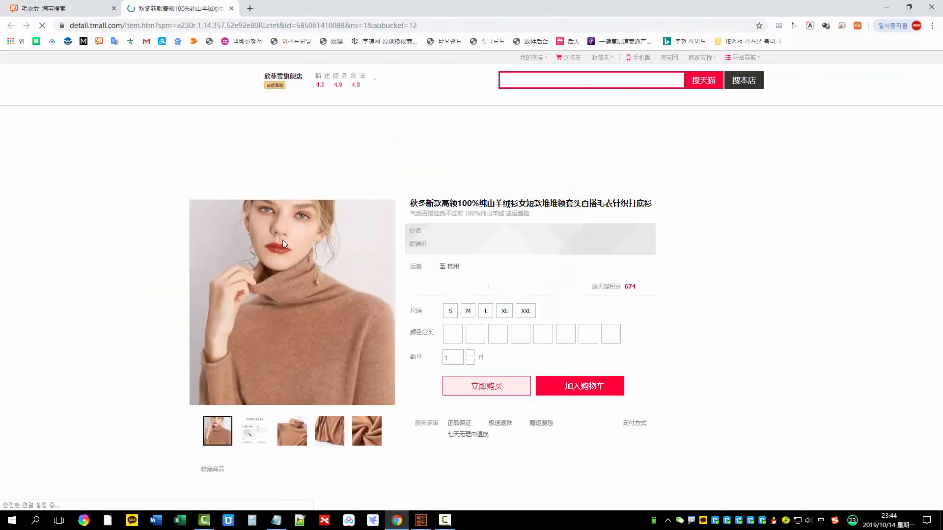
scroll(282, 239, down, 2)
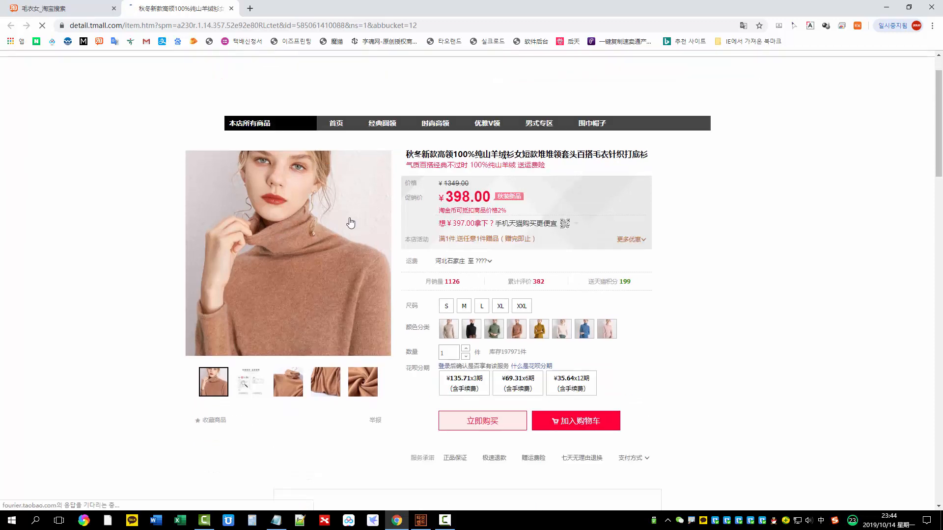
key(ctrl+1)
click(268, 416)
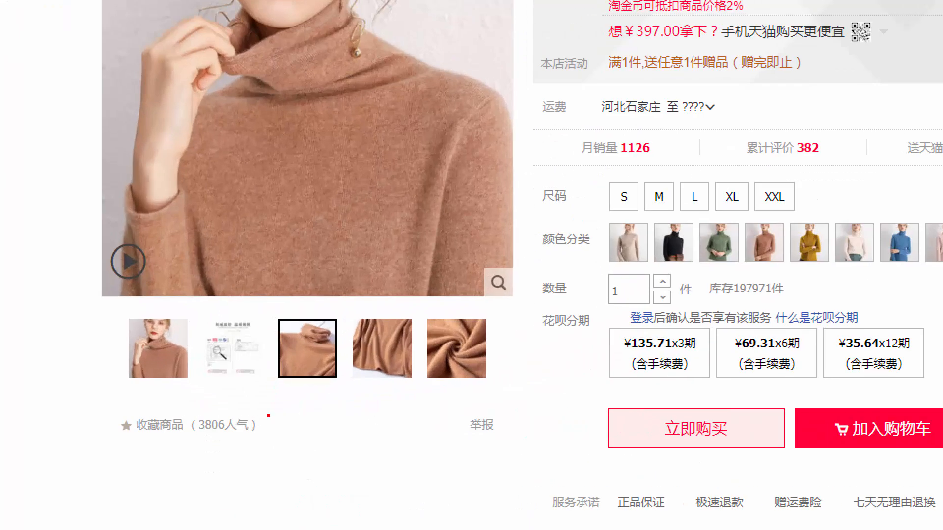
mouse_move(126, 399)
mouse_down()
mouse_move(504, 371)
mouse_move(111, 294)
mouse_move(144, 395)
mouse_up()
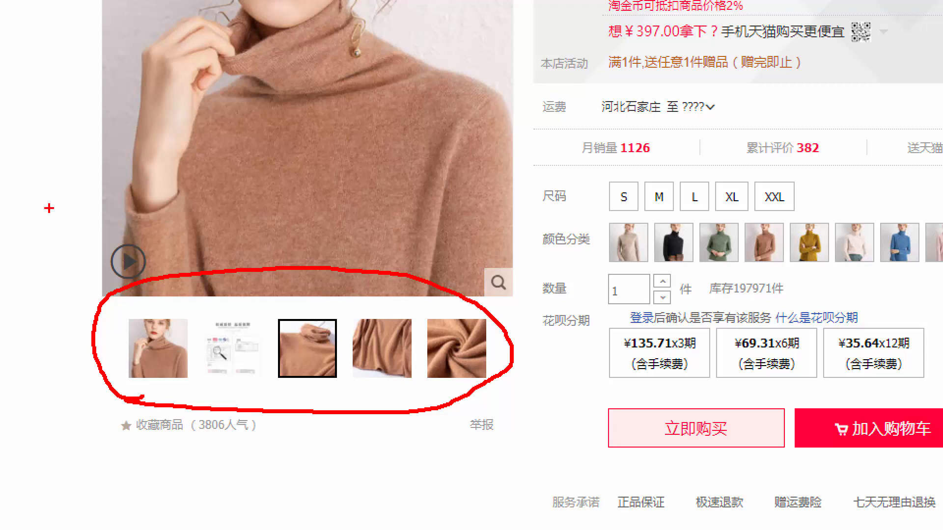
key(Escape)
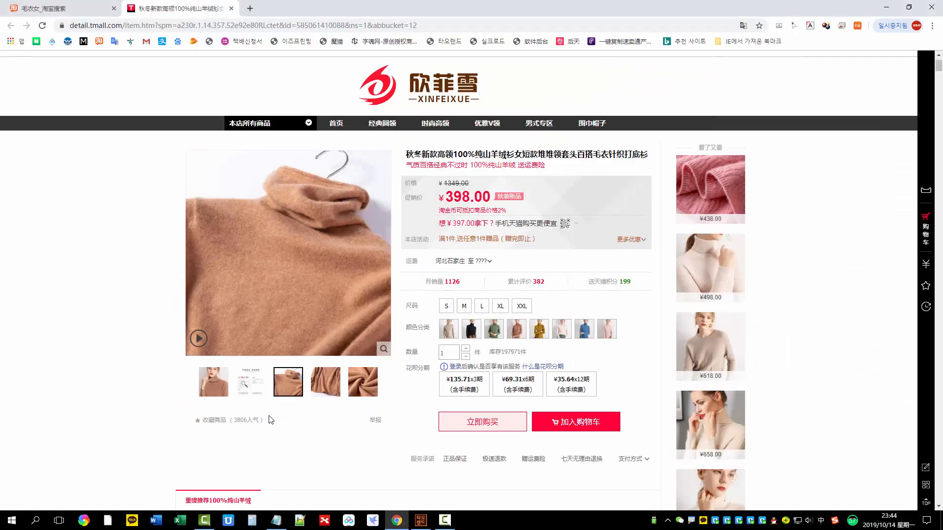
scroll(285, 431, down, 15)
scroll(398, 379, down, 15)
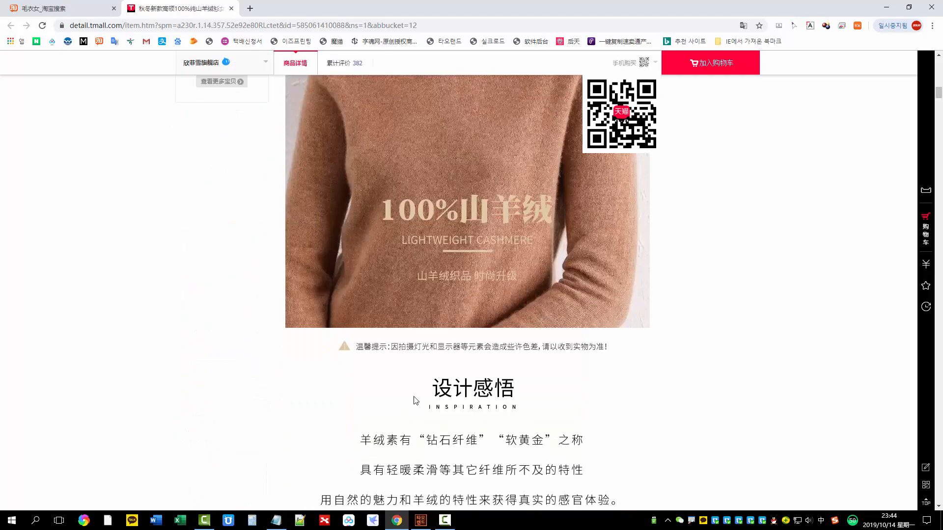
scroll(417, 399, down, 15)
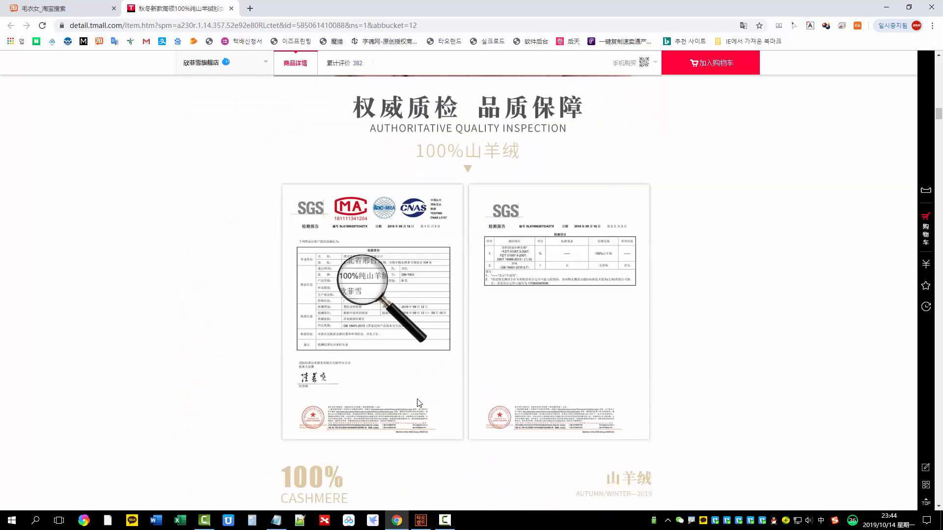
Switch back to TAOLAND and examine the 抓取描述图 and 抓取手机图 options in the image range settings
key(alt+Tab)
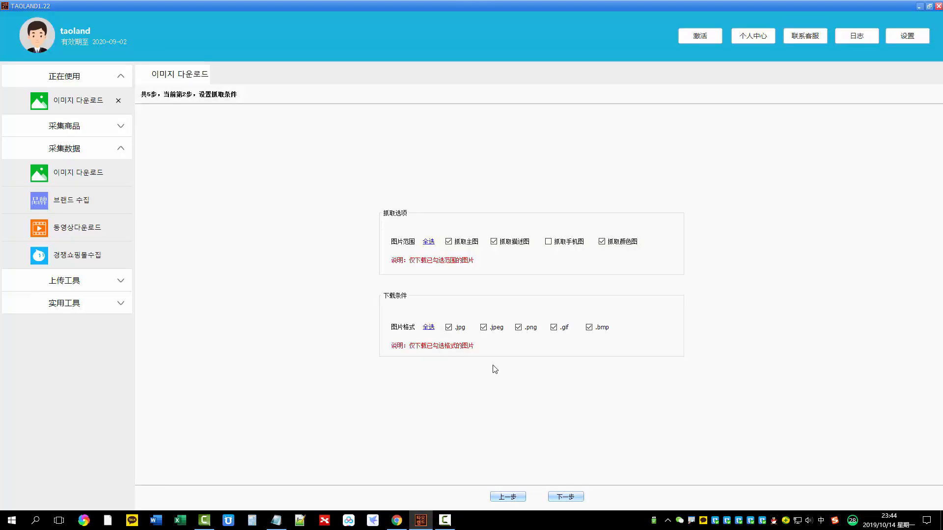
key(ctrl+1)
click(526, 241)
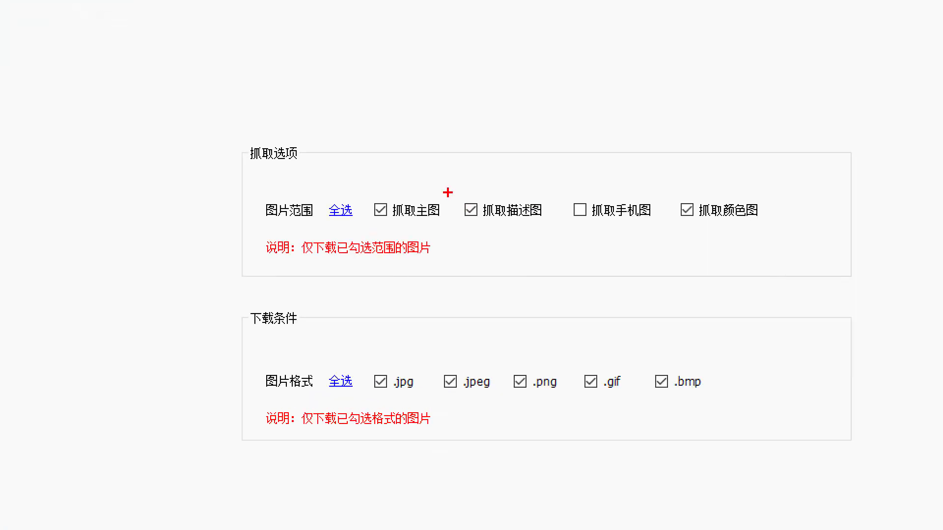
drag(449, 195, 481, 199)
mouse_move(565, 227)
mouse_down()
mouse_move(594, 234)
mouse_move(656, 201)
mouse_move(560, 186)
mouse_move(560, 229)
mouse_up()
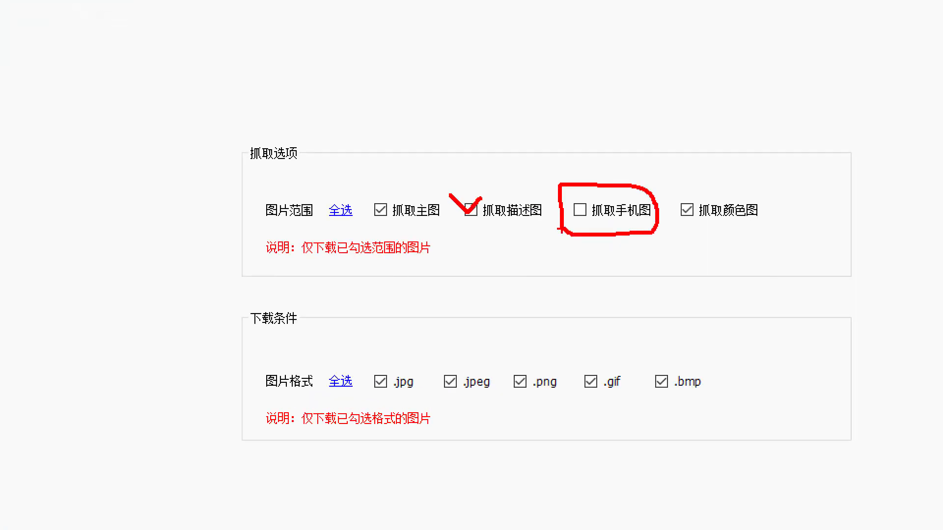
drag(497, 228, 533, 229)
key(Escape)
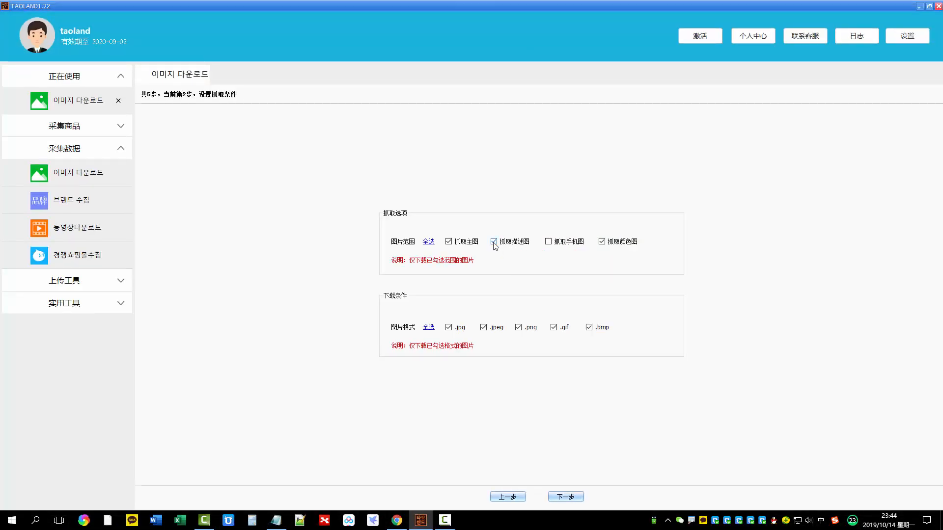
key(ctrl+1)
mouse_move(505, 225)
mouse_down()
mouse_move(509, 256)
mouse_move(488, 222)
mouse_up()
key(Escape)
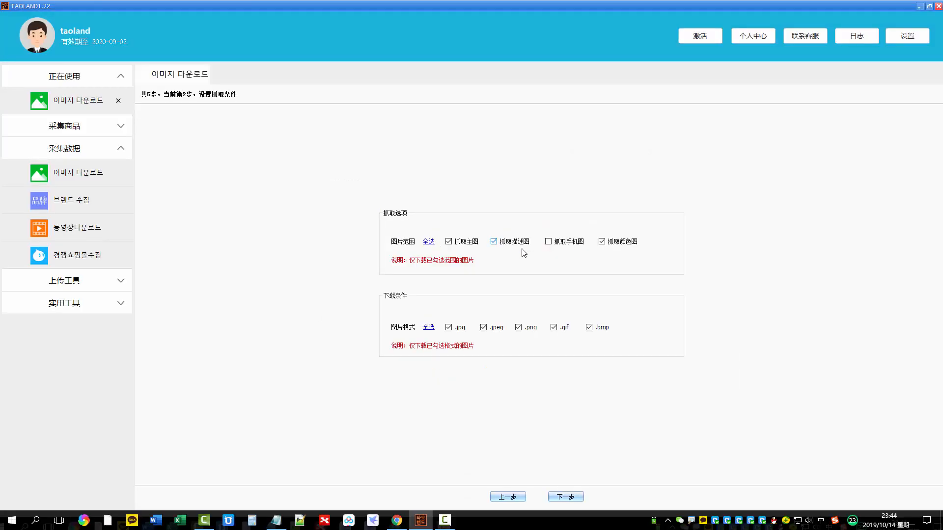
Examine the 抓取颜色图 option in the image range settings
key(ctrl+1)
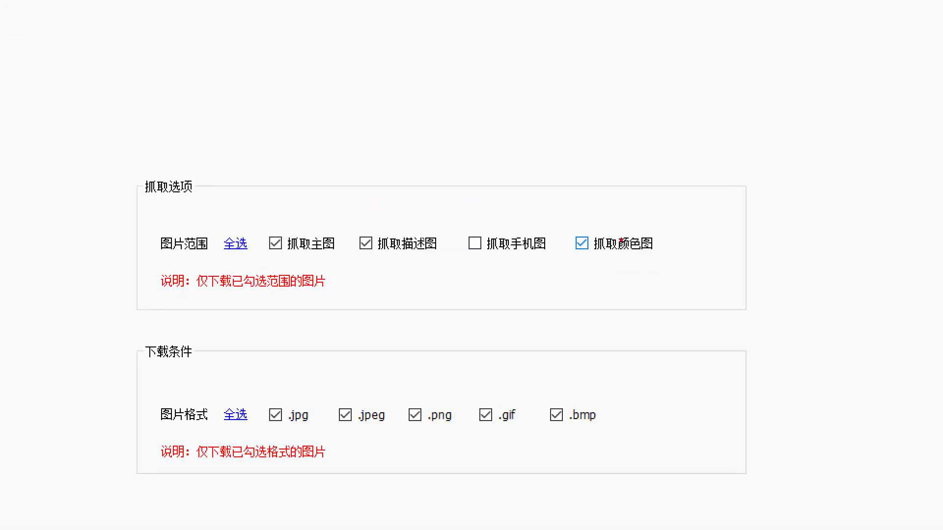
mouse_move(648, 219)
mouse_down()
mouse_move(555, 234)
mouse_move(688, 245)
mouse_move(641, 218)
mouse_up()
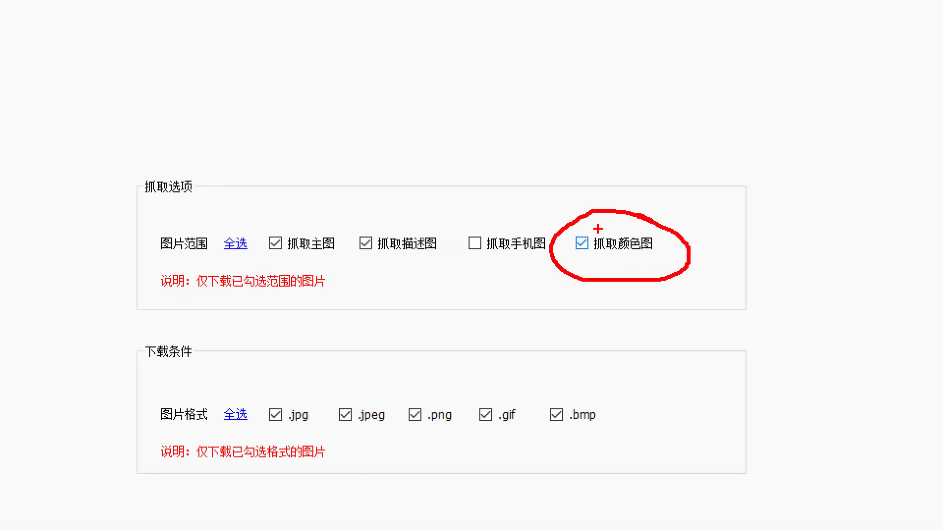
key(Escape)
Switch to Chrome and examine the colour-option images on the ¥398 turtleneck's product page
key(alt+Tab)
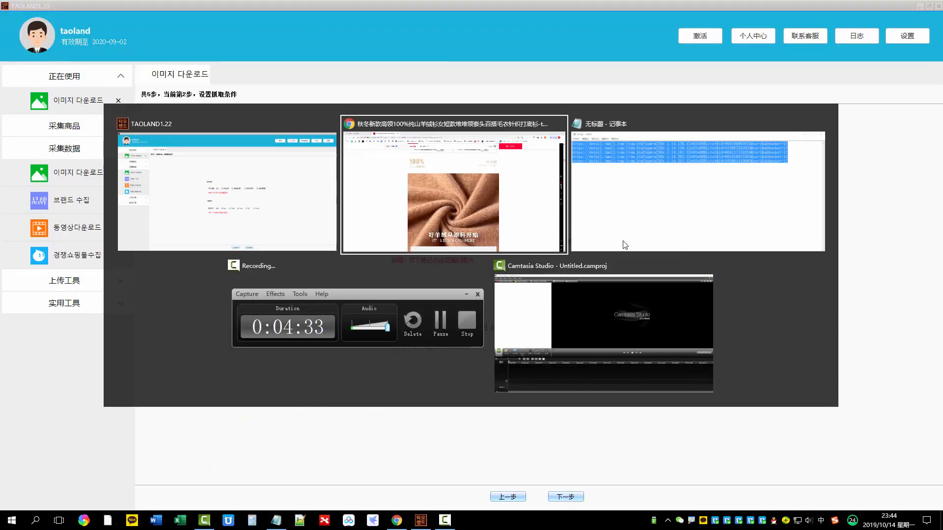
scroll(777, 173, down, 5)
scroll(777, 173, up, 20)
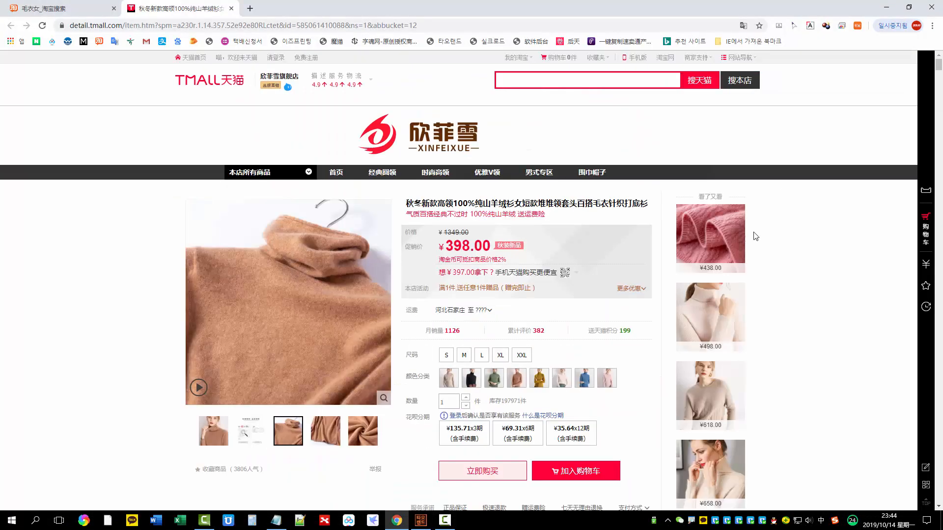
key(ctrl+1)
click(470, 397)
mouse_move(376, 391)
mouse_down()
mouse_move(763, 399)
mouse_move(657, 321)
mouse_move(549, 323)
mouse_move(365, 369)
mouse_move(371, 378)
mouse_up()
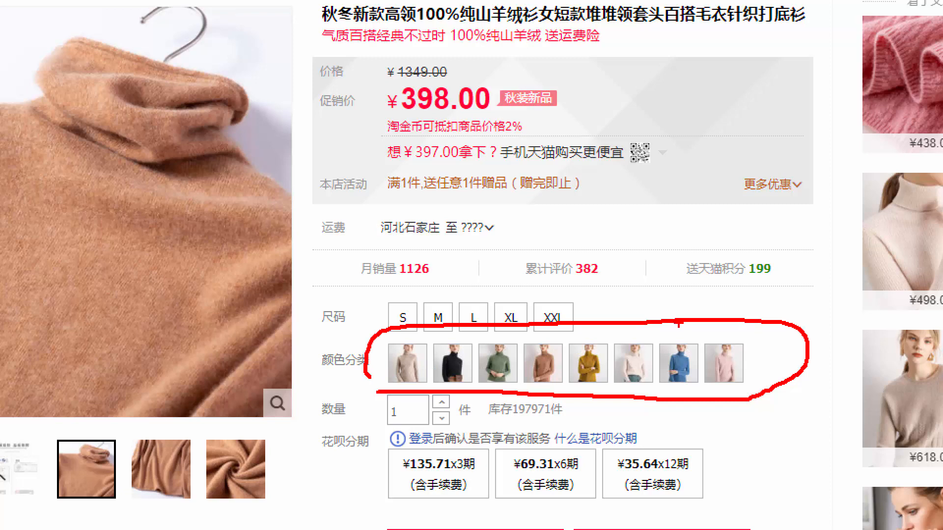
key(Escape)
Switch back to TAOLAND and review the 抓取颜色图 and 抓取手机图 options in the image range settings
key(alt+Tab)
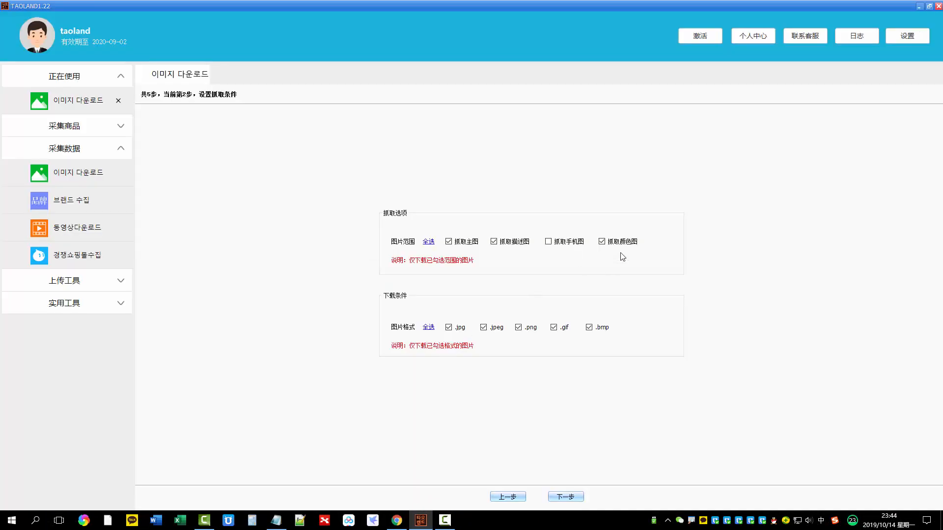
click(601, 242)
key(ctrl+1)
click(595, 247)
mouse_move(552, 213)
mouse_down()
mouse_move(535, 275)
mouse_move(550, 212)
mouse_up()
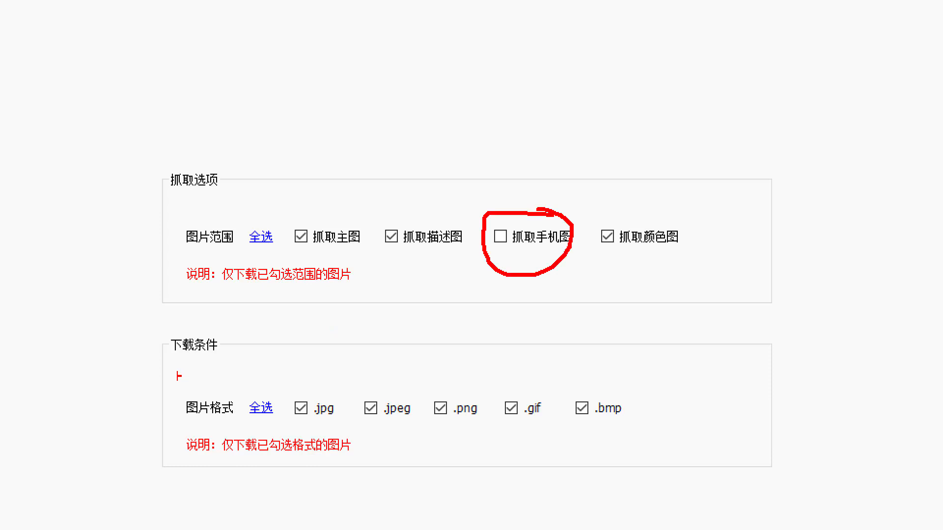
Examine the .jpg, .jpeg, .png, .gif and .bmp image formats in the download conditions
drag(161, 353, 255, 359)
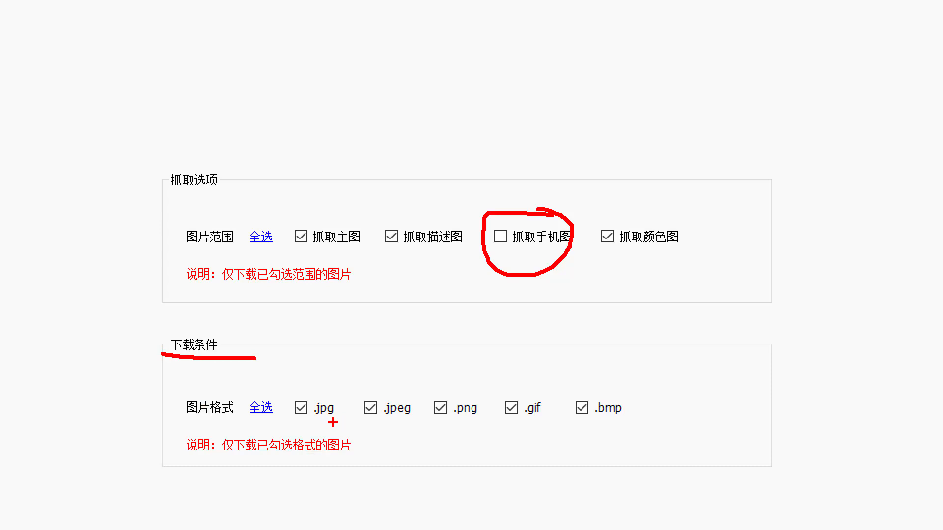
mouse_move(286, 402)
mouse_down()
mouse_move(301, 414)
mouse_move(324, 397)
mouse_up()
mouse_move(387, 403)
mouse_down()
mouse_move(381, 410)
mouse_move(397, 425)
mouse_move(431, 403)
mouse_up()
mouse_move(450, 404)
mouse_down()
mouse_move(453, 413)
mouse_move(483, 397)
mouse_up()
mouse_move(514, 404)
mouse_down()
mouse_move(546, 400)
mouse_move(595, 430)
mouse_move(609, 402)
mouse_up()
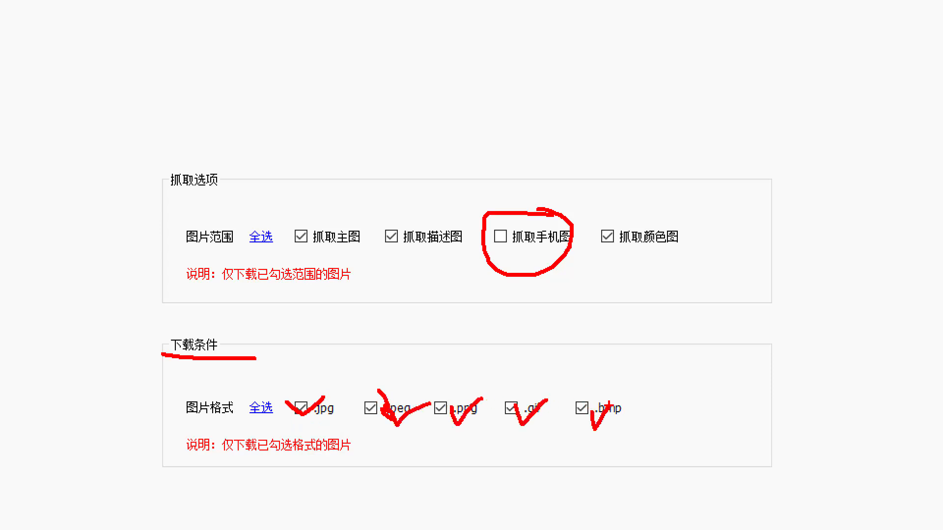
key(Escape)
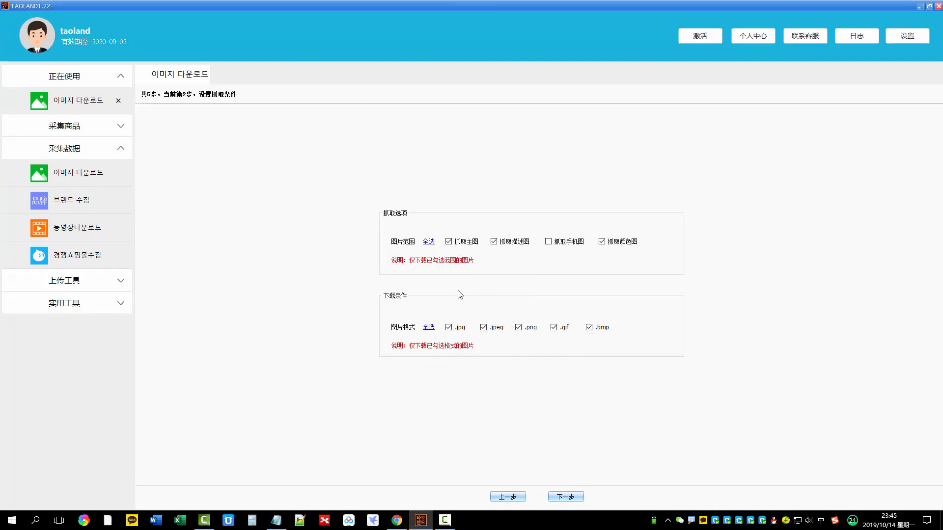
Accept the grab conditions and proceed to grabbing the products' images
key(ctrl+1)
click(578, 509)
mouse_move(587, 483)
mouse_down()
mouse_move(546, 490)
mouse_move(589, 485)
mouse_up()
key(Escape)
click(572, 500)
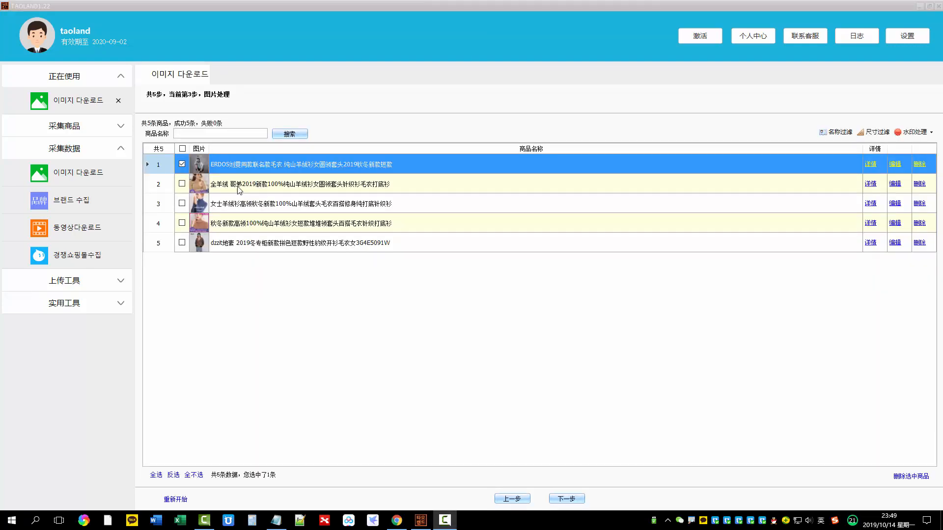
Select all five products in the image processing list and review the 名称过滤 and 尺寸过滤 options without applying a filter
click(182, 149)
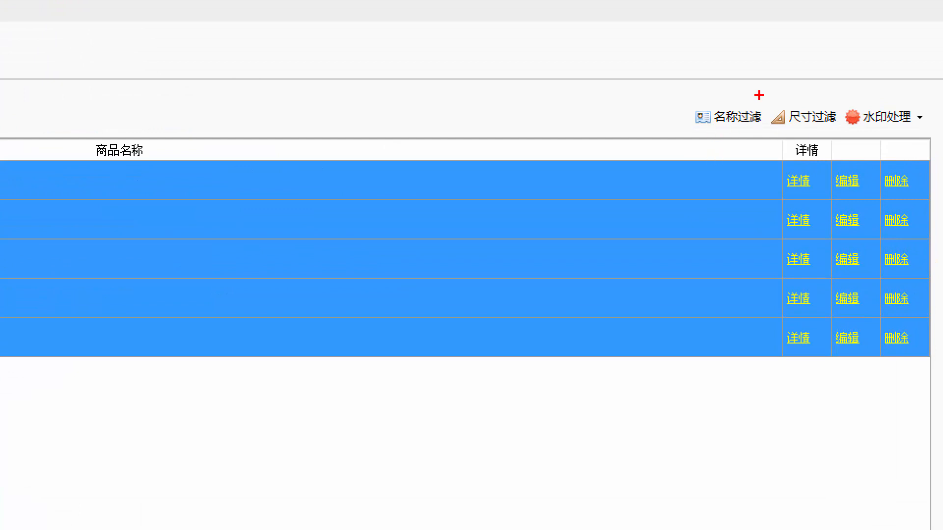
mouse_move(759, 95)
mouse_down()
mouse_move(689, 128)
mouse_move(758, 139)
mouse_move(766, 90)
mouse_move(693, 92)
mouse_up()
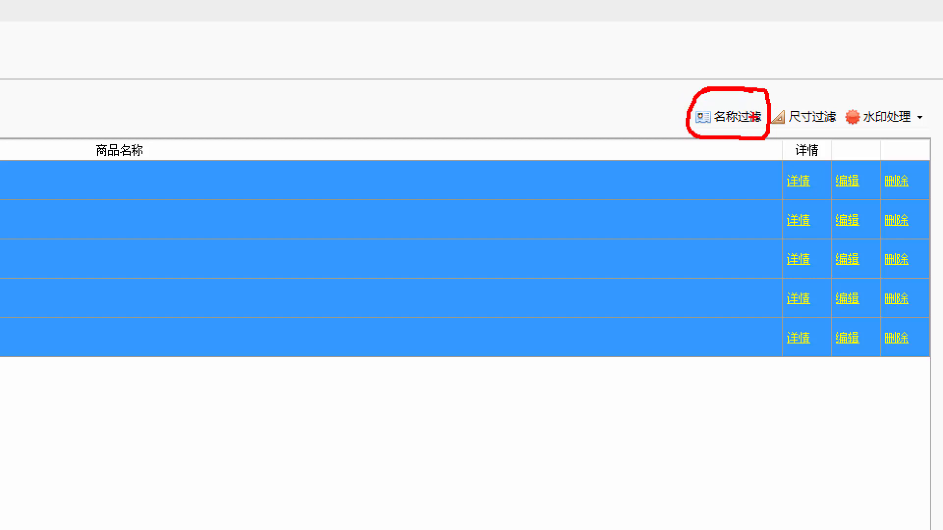
drag(819, 75, 810, 102)
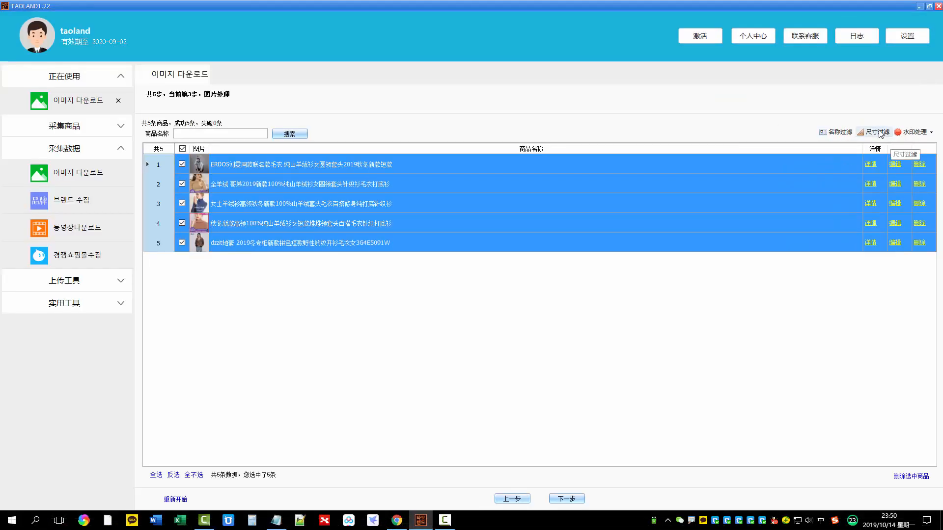
click(811, 116)
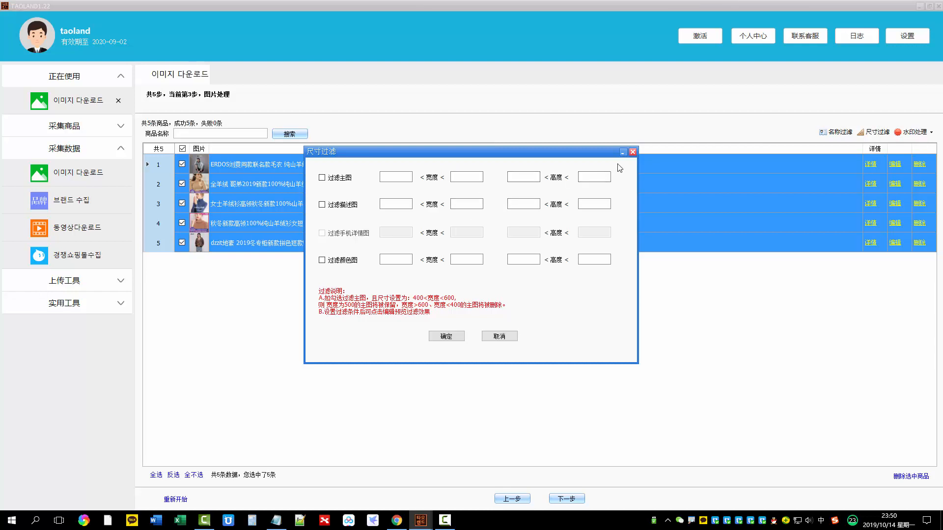
click(634, 153)
Examine the text and image watermark settings for batch adding, and close them without adding a watermark
click(913, 131)
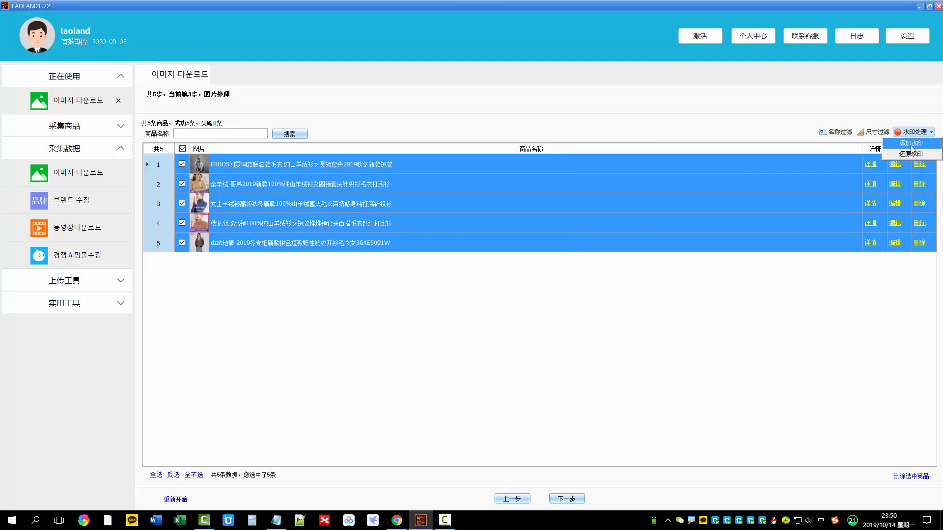
click(912, 145)
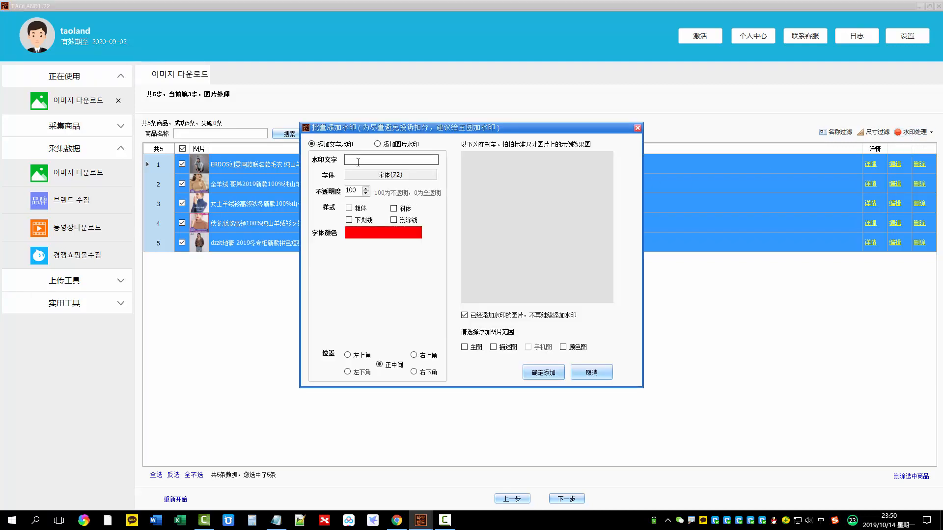
click(358, 162)
click(377, 144)
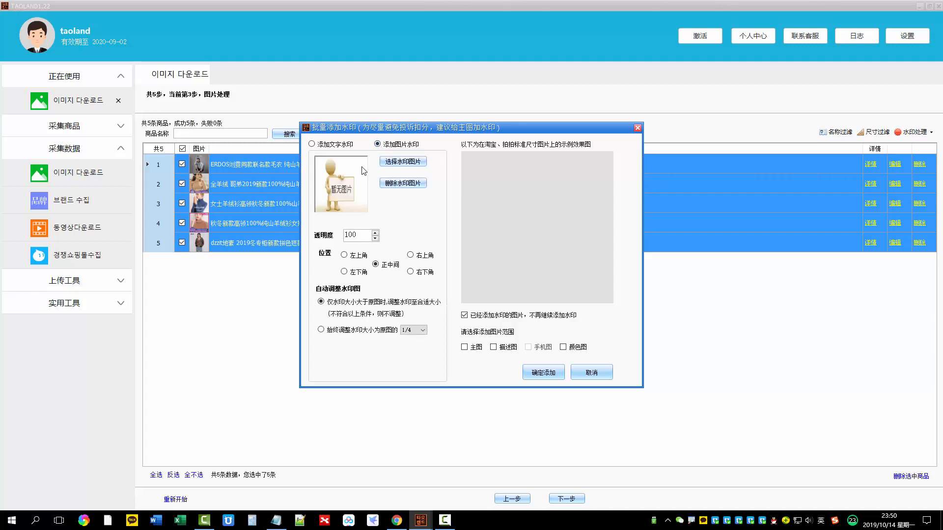
click(637, 128)
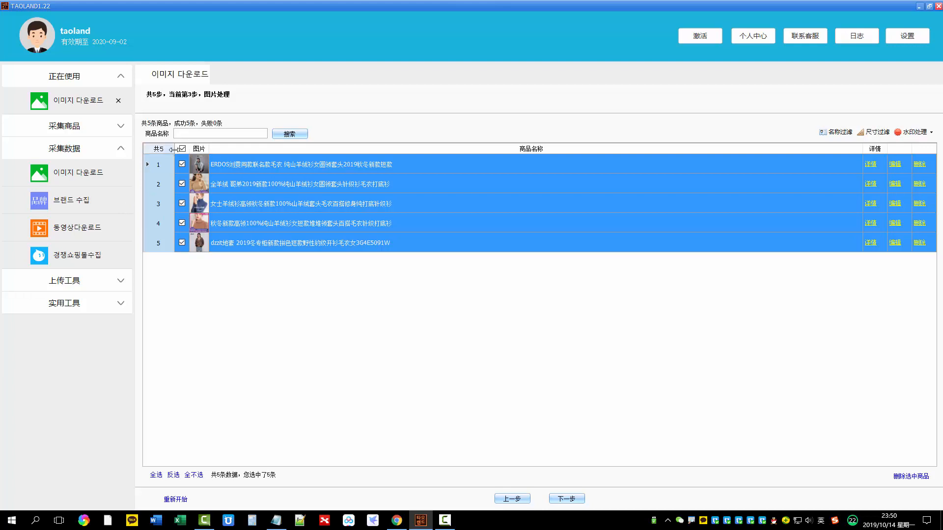
Proceed from image processing to the image export stage
key(ctrl+1)
click(594, 434)
mouse_move(594, 434)
mouse_down()
mouse_move(490, 474)
mouse_move(590, 428)
mouse_up()
key(Escape)
click(564, 498)
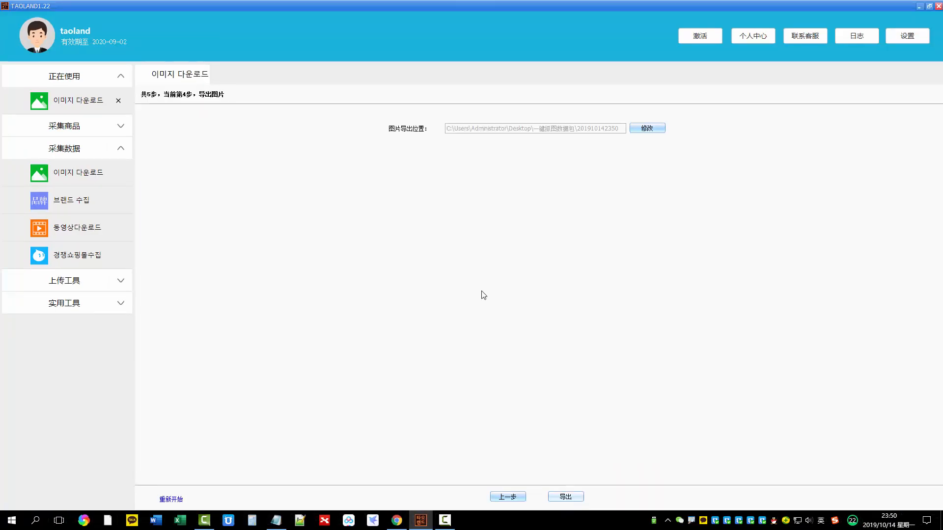
Examine the image export location setting and its folder choices, and close the folder browser
key(ctrl+1)
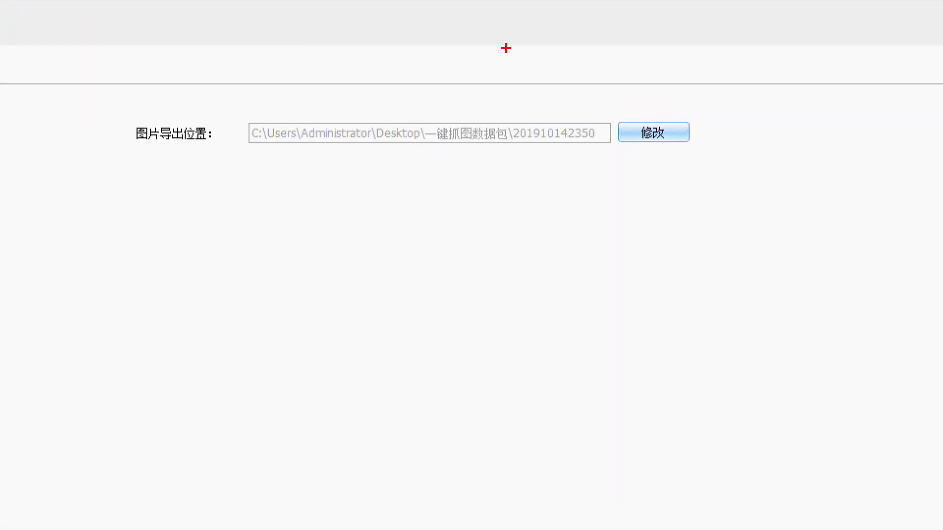
mouse_move(670, 98)
mouse_down()
mouse_move(674, 176)
mouse_move(695, 101)
mouse_up()
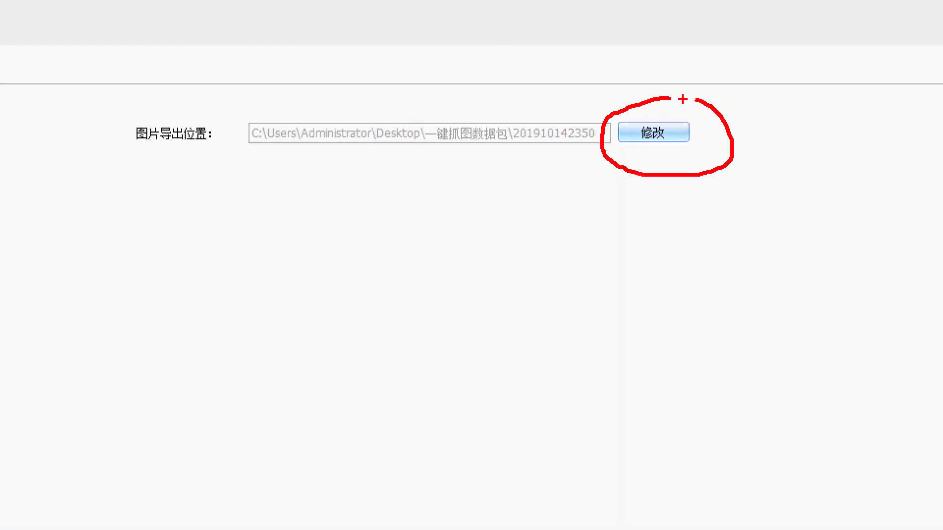
key(Escape)
click(653, 133)
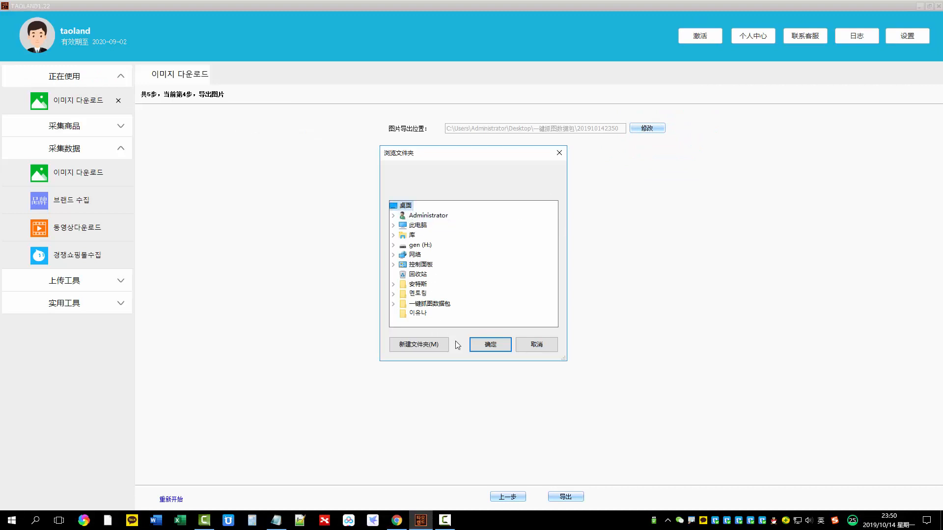
click(491, 346)
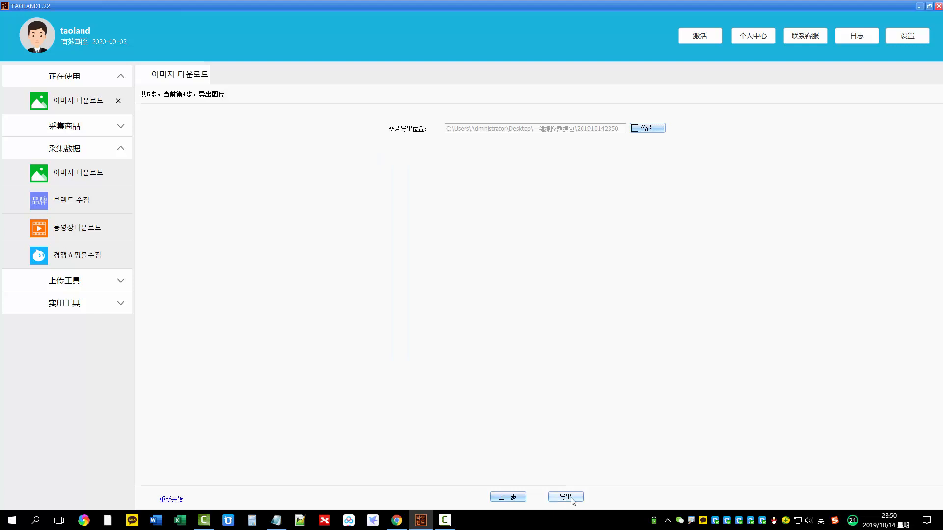
key(ctrl+1)
click(584, 448)
drag(583, 437, 578, 493)
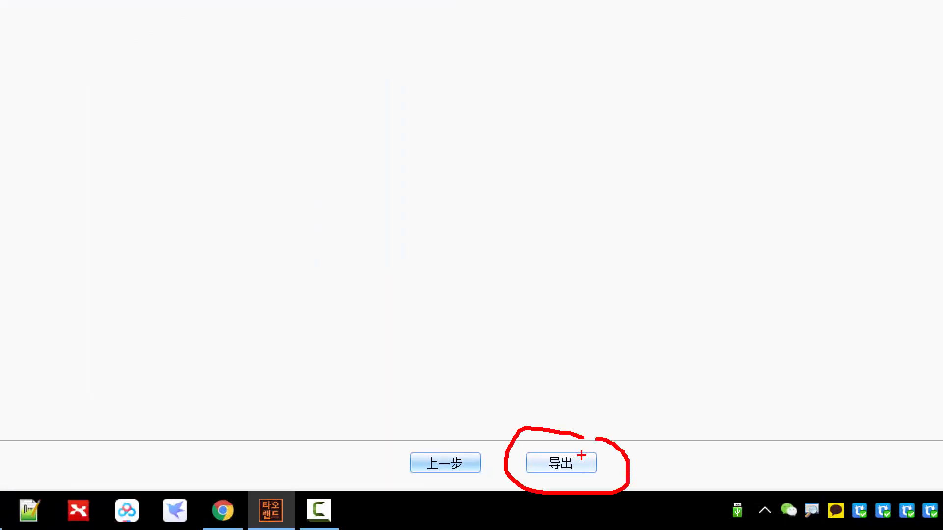
key(Escape)
click(575, 468)
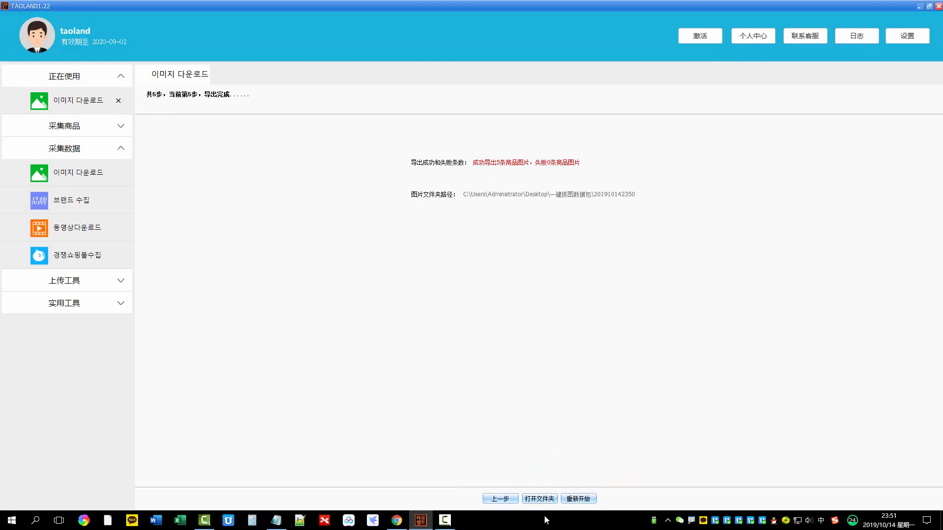
Open the export folder and examine the folders created for the individual products
click(534, 467)
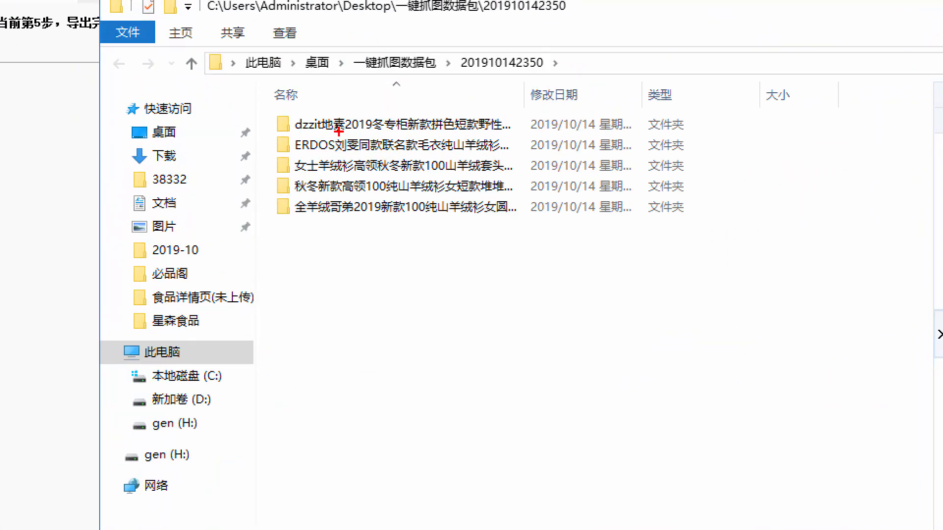
drag(271, 132, 495, 135)
drag(271, 158, 389, 155)
drag(272, 180, 402, 176)
drag(290, 199, 369, 197)
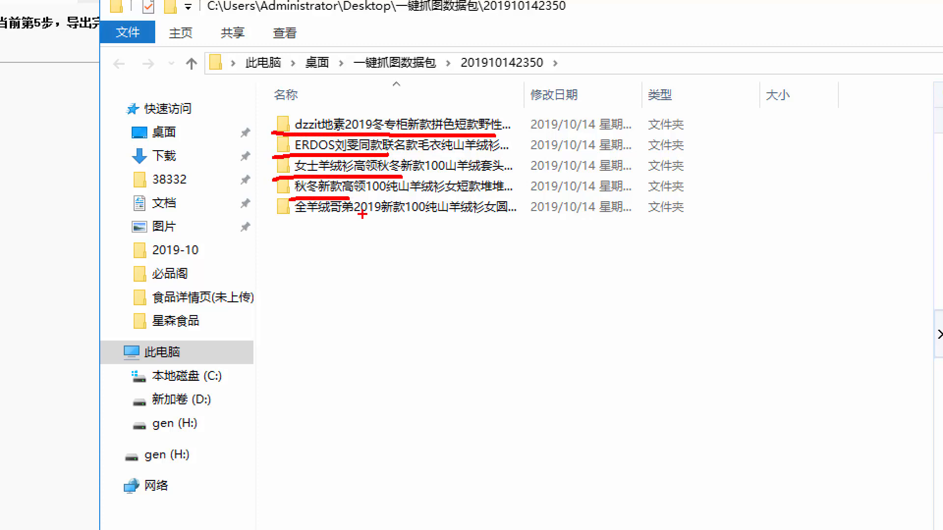
Open the dzzit地素 leopard cardigan's folder and examine its 描述, 颜色图 and 主图 subfolders
click(336, 132)
double_click(339, 148)
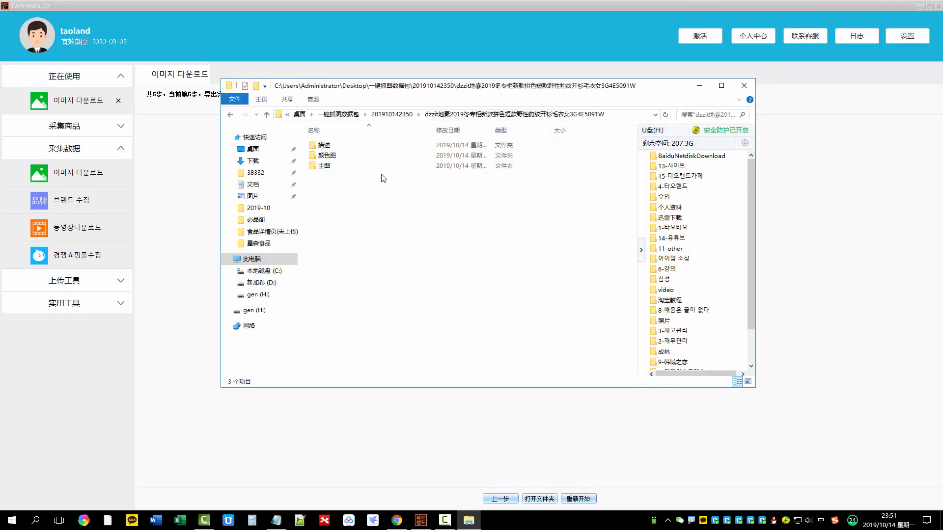
mouse_move(336, 136)
mouse_down()
mouse_move(299, 135)
mouse_move(348, 145)
mouse_move(344, 101)
mouse_move(346, 128)
mouse_move(275, 147)
mouse_move(373, 134)
mouse_move(287, 153)
mouse_move(367, 158)
mouse_up()
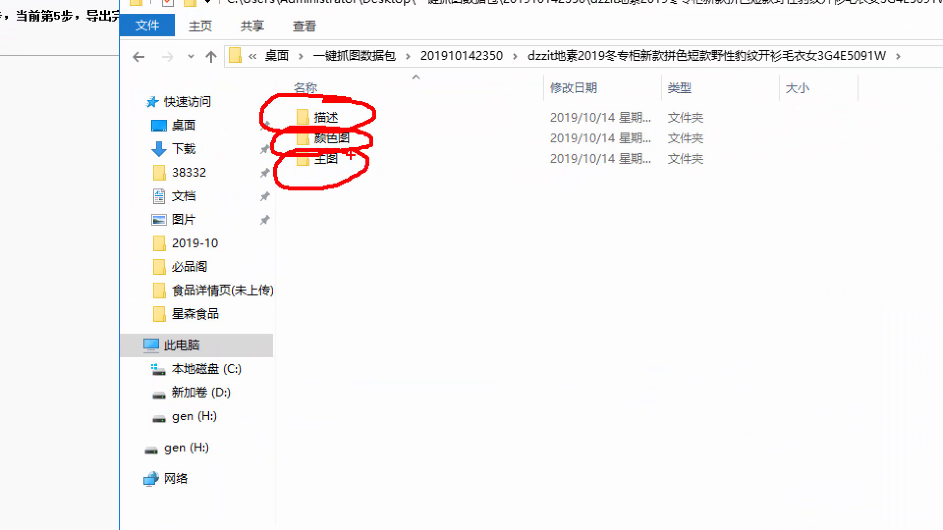
key(Escape)
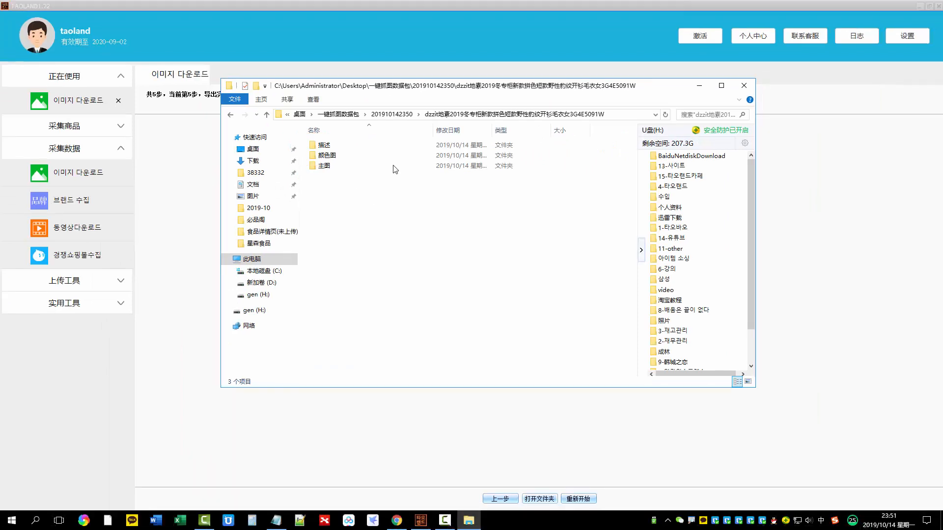
View the exported images in the dzzit地素 cardigan's 主图 folder and its 颜色图 folder
double_click(331, 169)
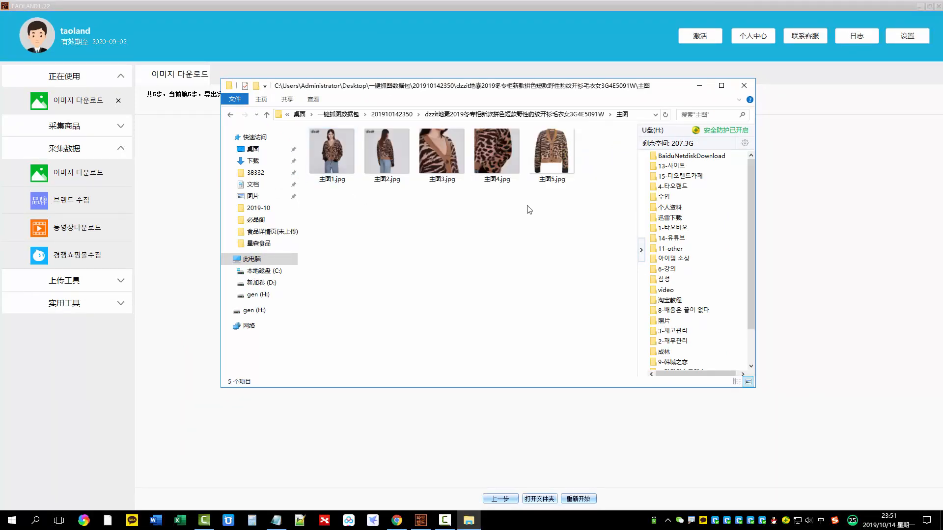
key(ctrl+a)
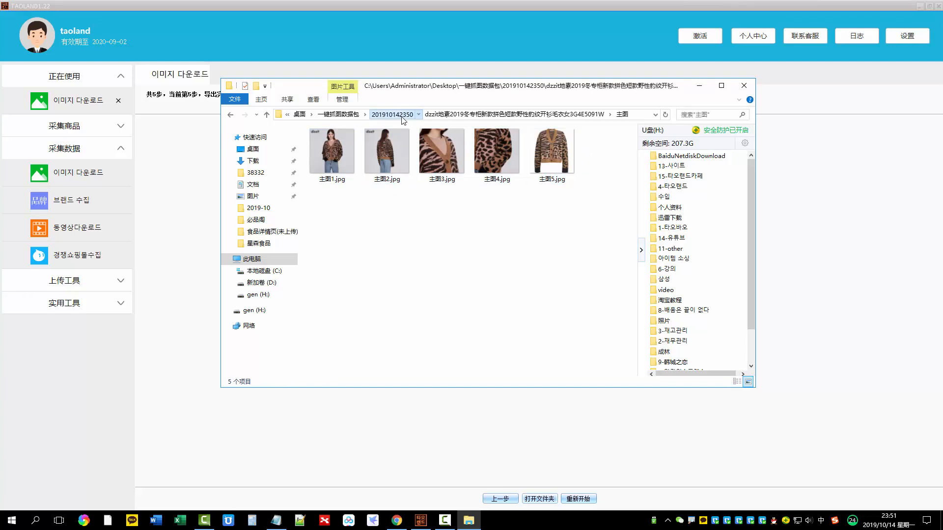
click(392, 114)
double_click(339, 145)
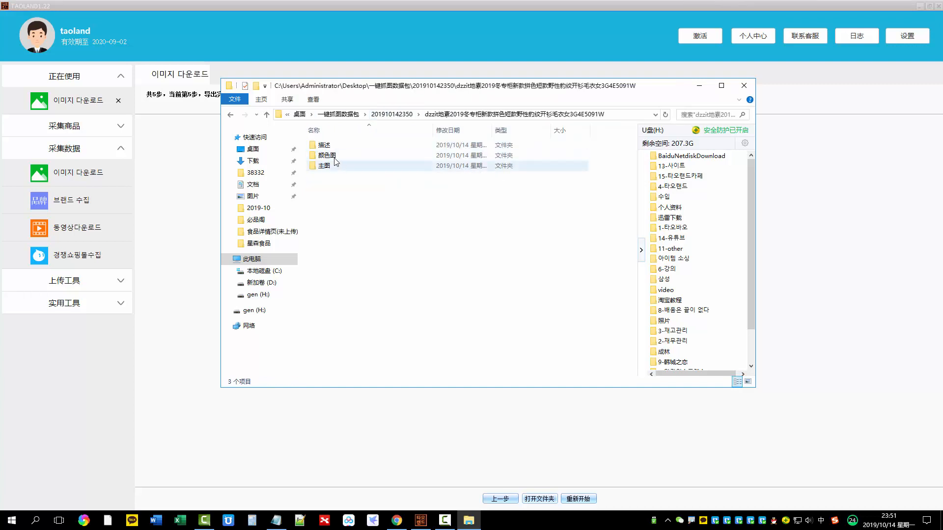
double_click(333, 157)
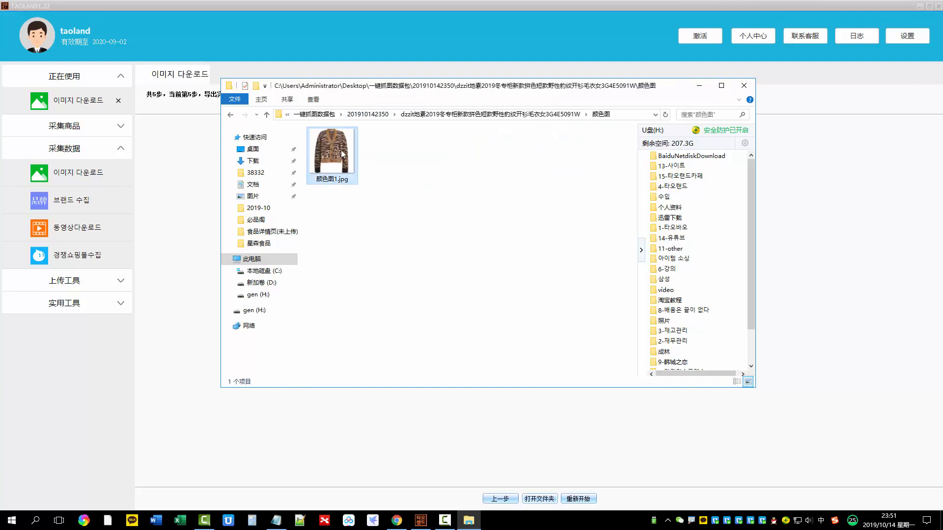
View the exported description images in the dzzit地素 cardigan's 描述 folder and return to its product folder
click(342, 152)
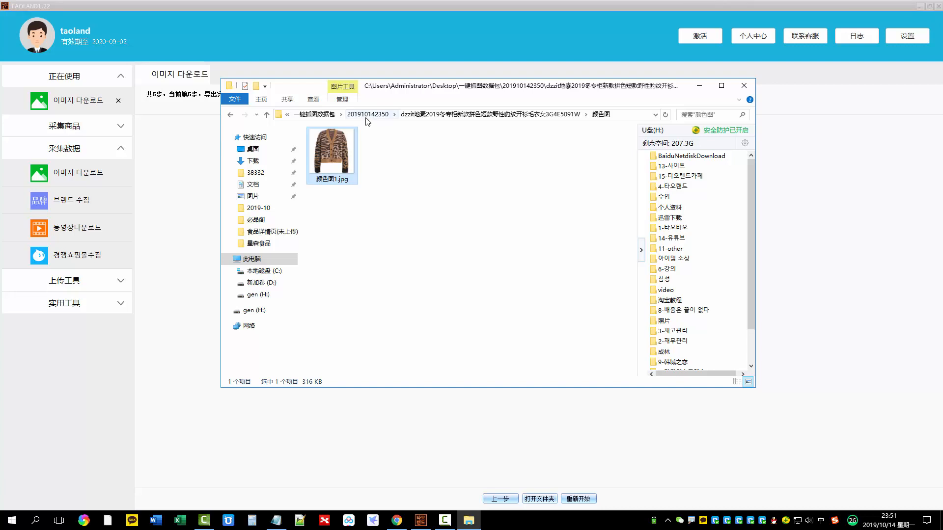
click(367, 115)
double_click(330, 147)
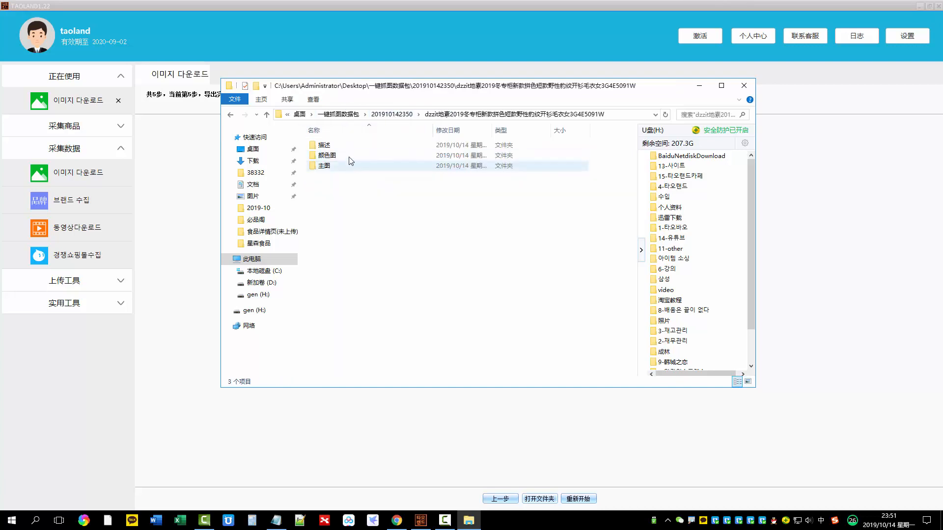
double_click(336, 145)
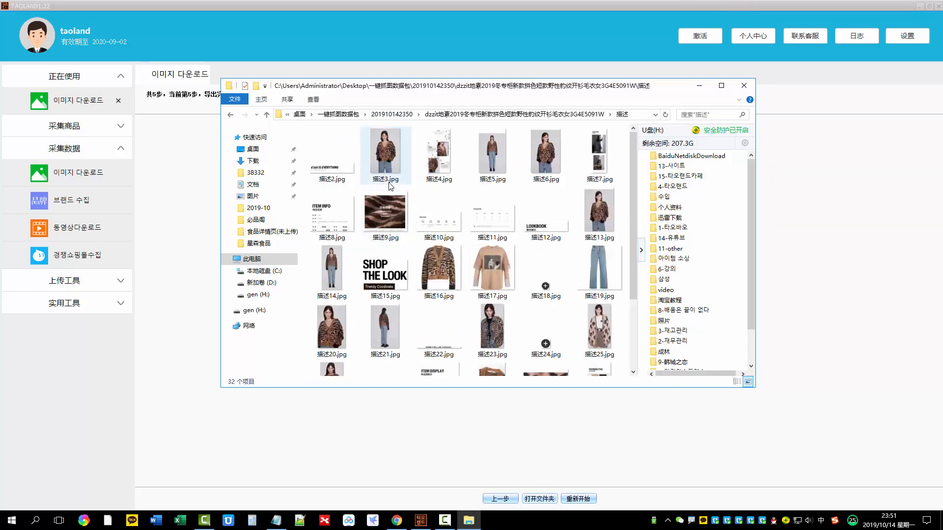
scroll(391, 185, down, 3)
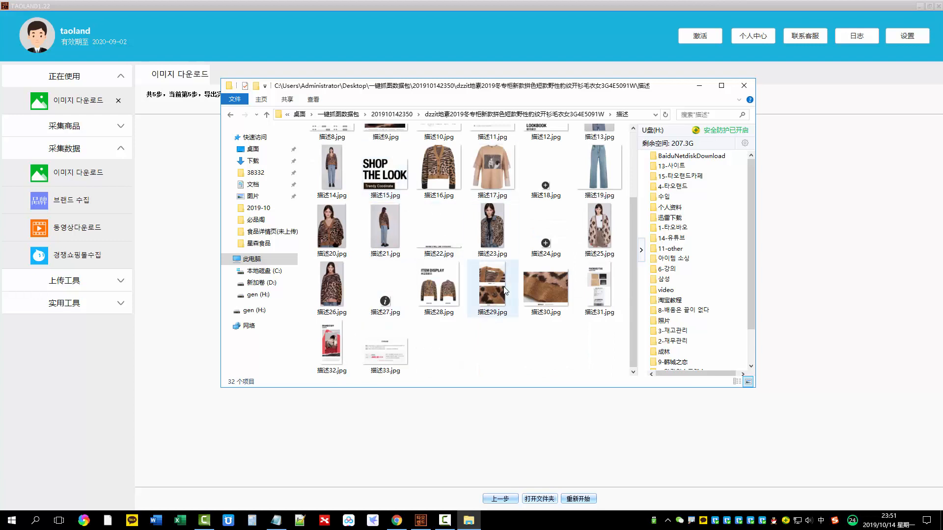
scroll(496, 275, up, 3)
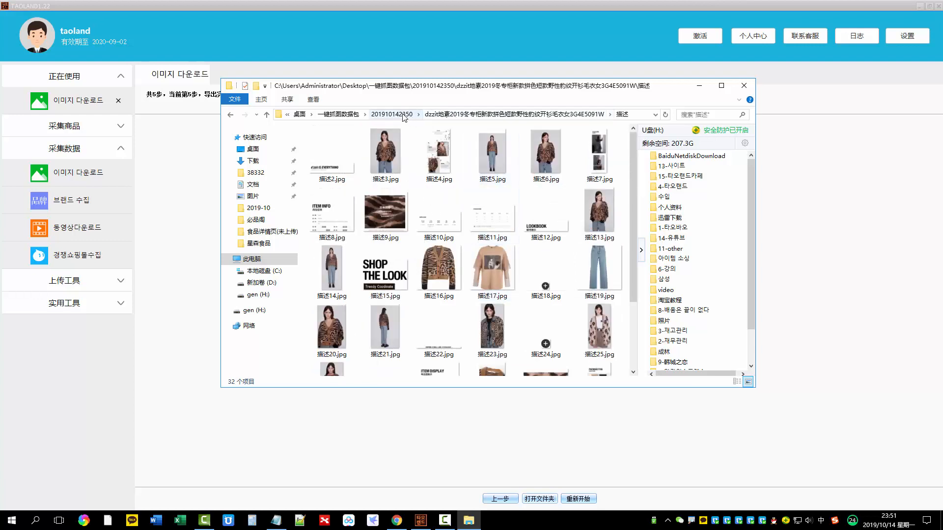
click(448, 115)
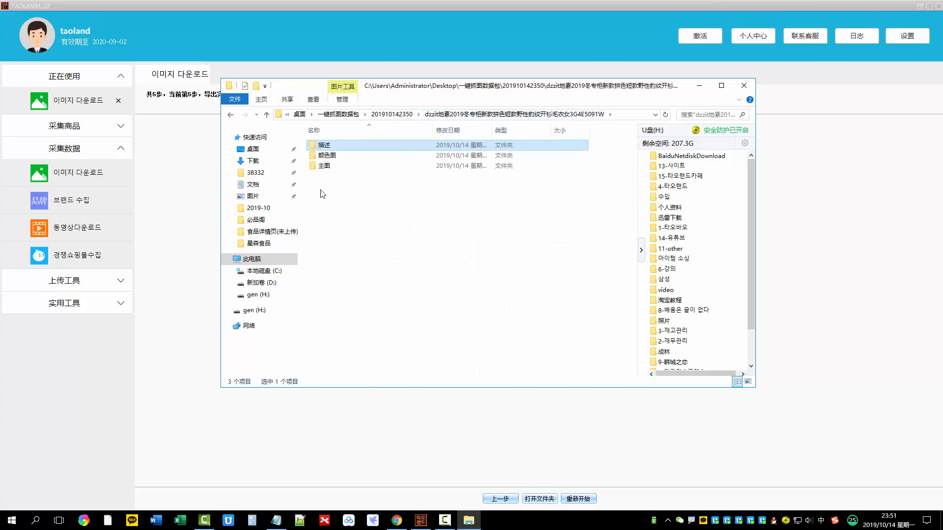
click(437, 282)
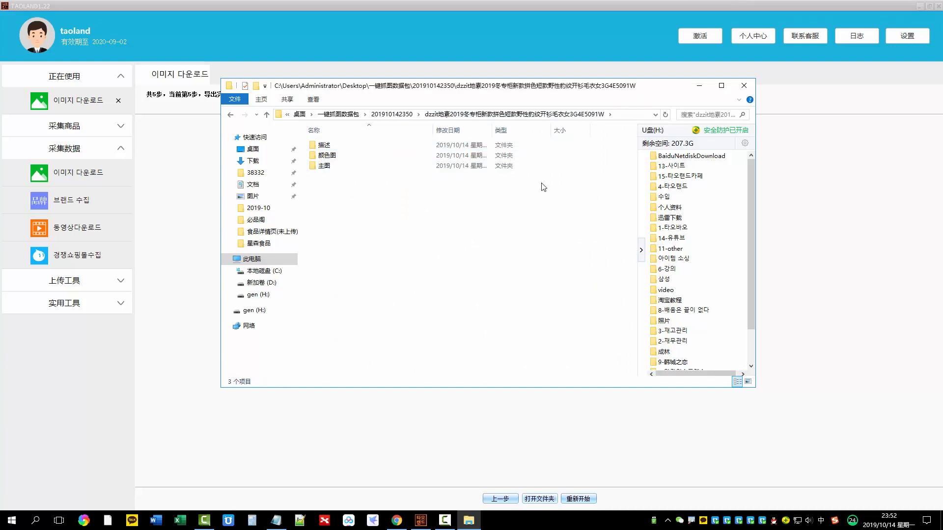
Restart the image download process for a new batch of products
click(581, 479)
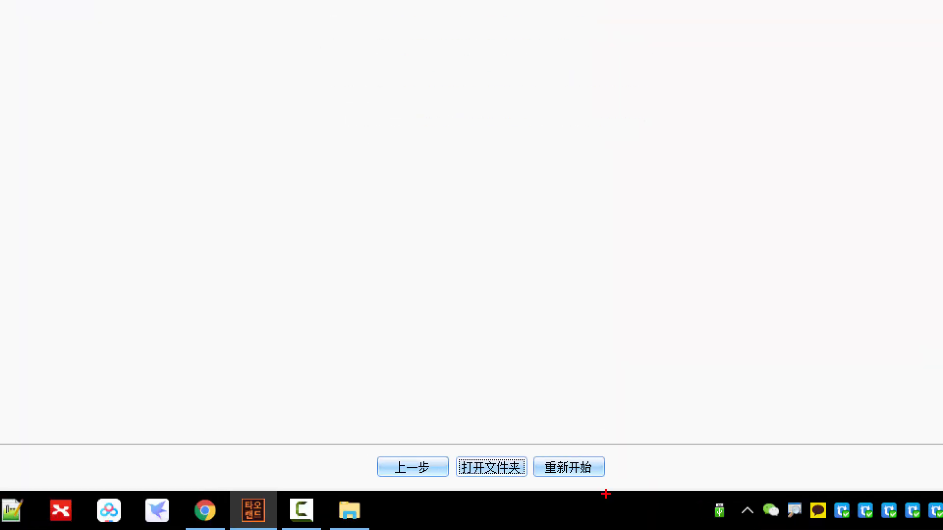
mouse_move(616, 447)
mouse_down()
mouse_move(605, 438)
mouse_move(531, 447)
mouse_move(656, 457)
mouse_move(590, 427)
mouse_up()
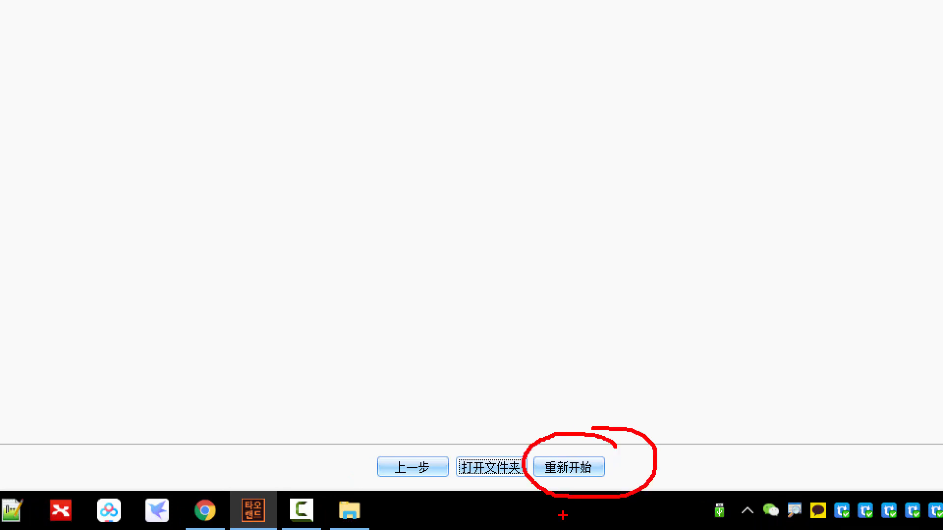
click(594, 469)
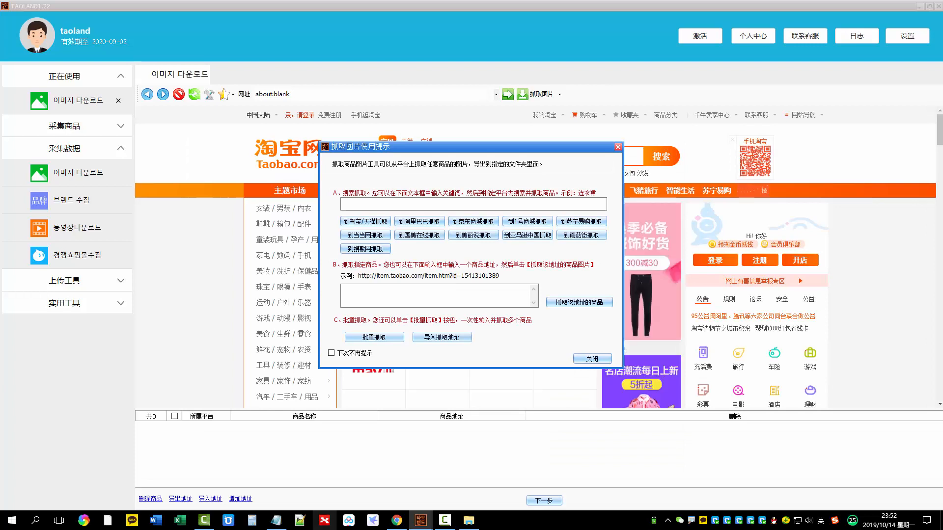
Switch to Chrome and open the 1688 website
click(396, 524)
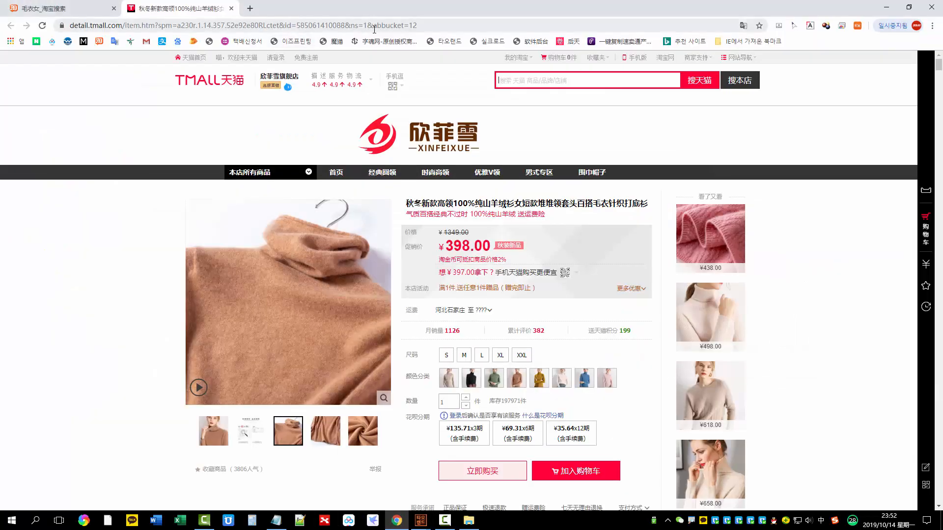
click(374, 28)
text(1688)
key(Return)
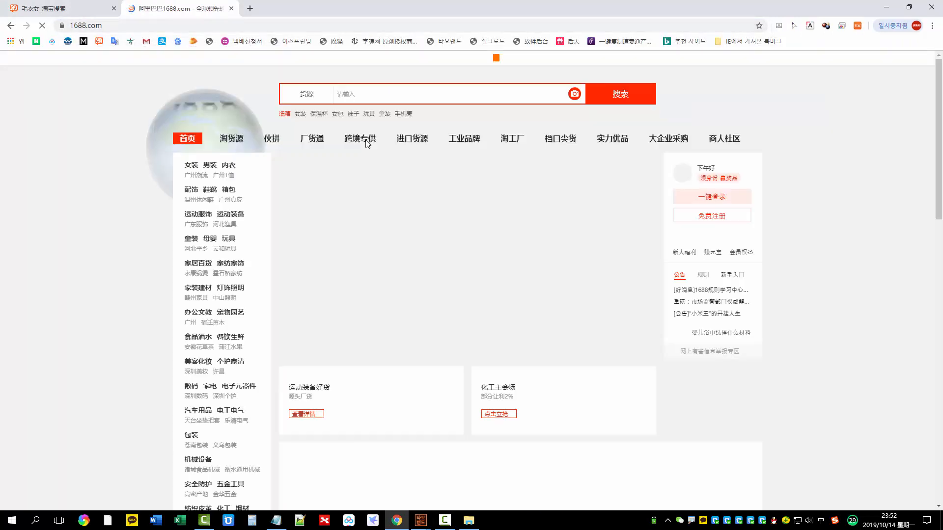
Search 1688 for 连衣裙
click(430, 101)
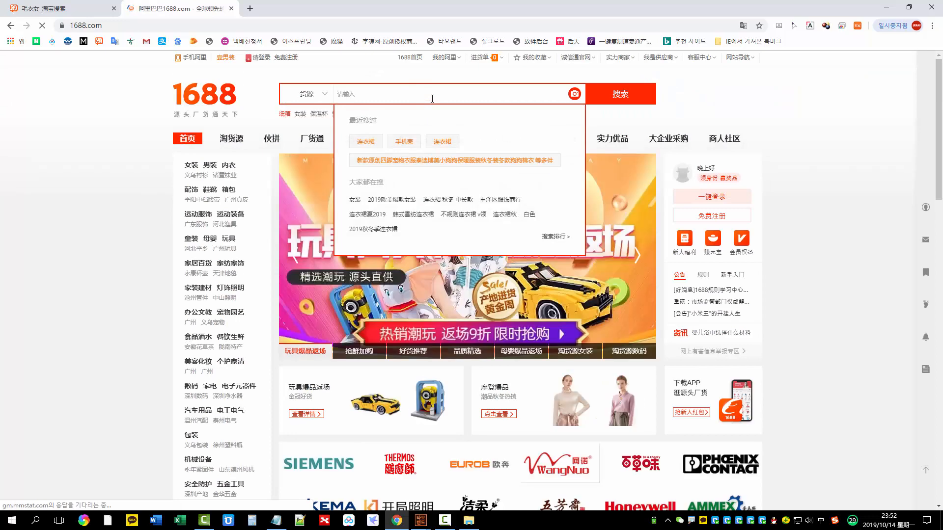
text(lianyiq)
key(space)
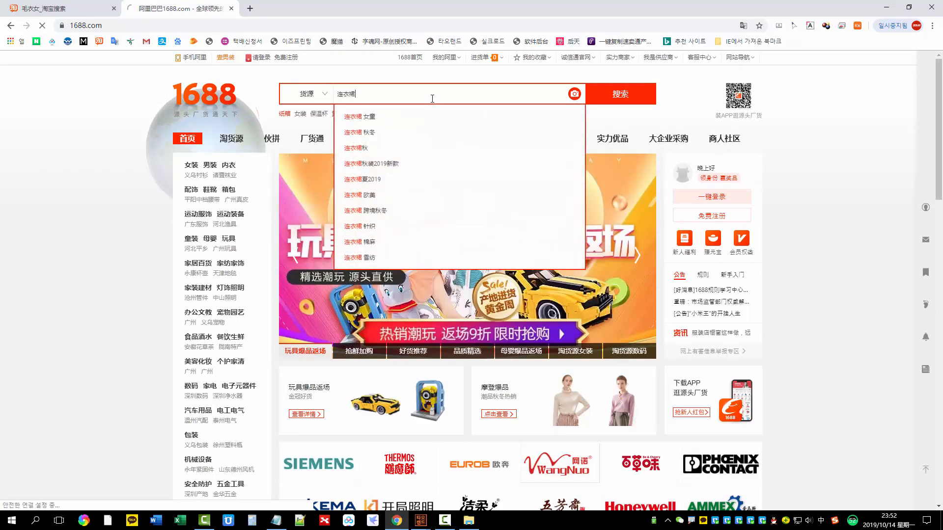
key(Return)
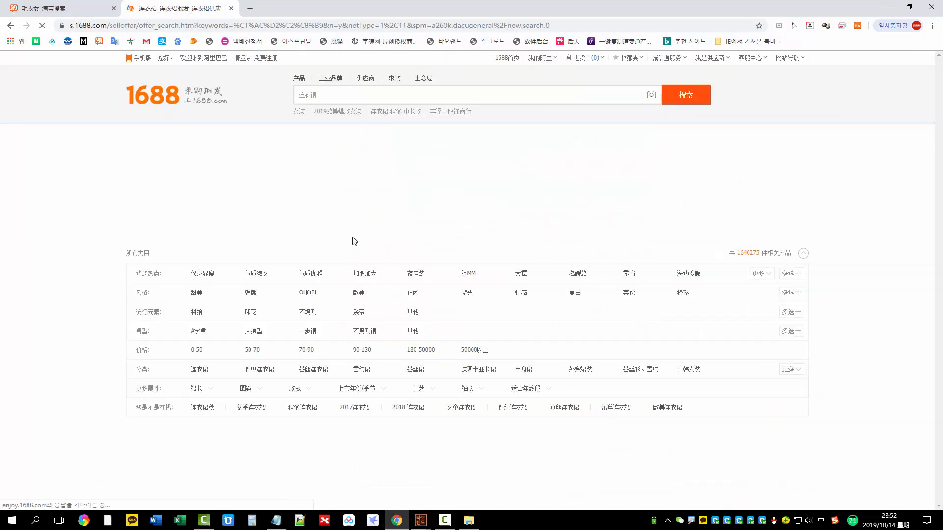
Browse the dress results and open the product page of the 秋装女2019新款大码时尚女装长袖连衣裙 dress
scroll(447, 230, down, 9)
scroll(447, 231, down, 5)
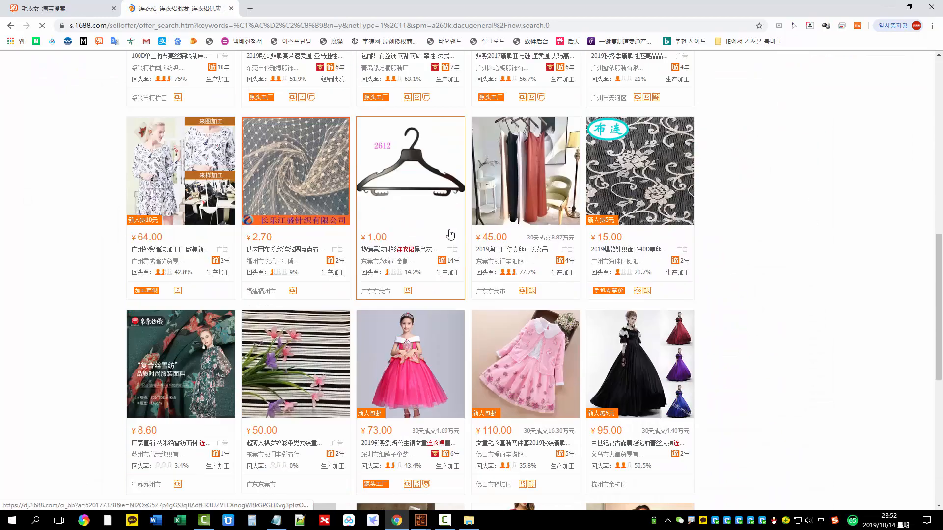
scroll(450, 234, down, 5)
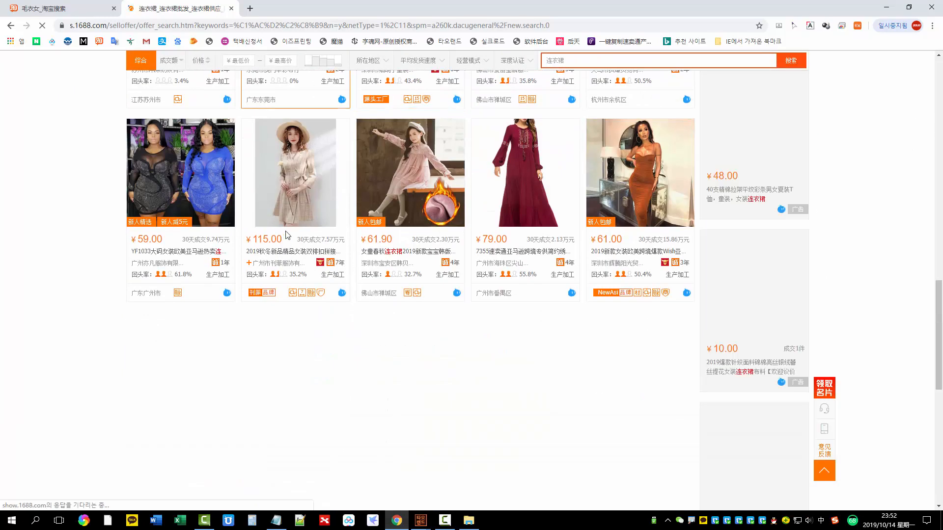
click(287, 235)
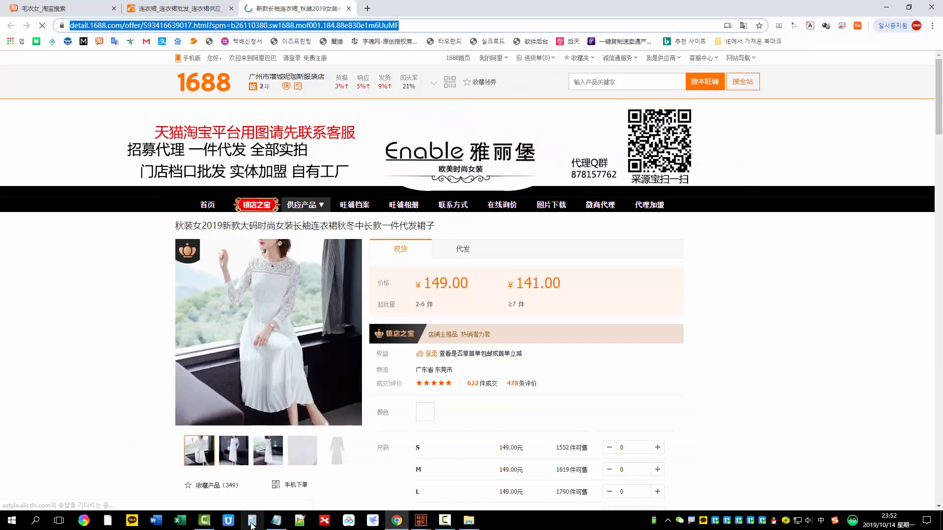
Replace the Notepad contents with the product page addresses of five 1688 dresses, one per line
click(275, 520)
click(432, 236)
key(ctrl+a)
key(Delete)
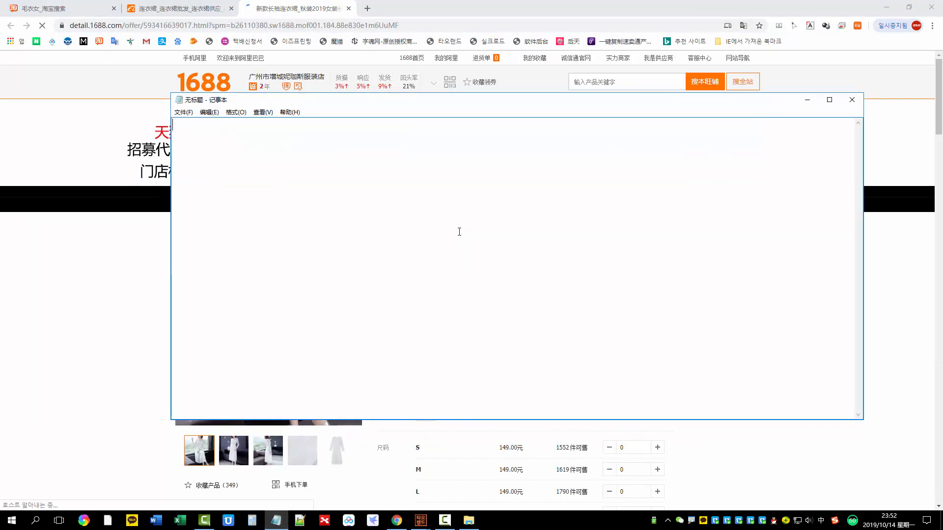
text(https://detail.1688.com/offer/593416639017.html?spm=b26110380.sw1688.mof001.184.88e830e1m6UuMF)
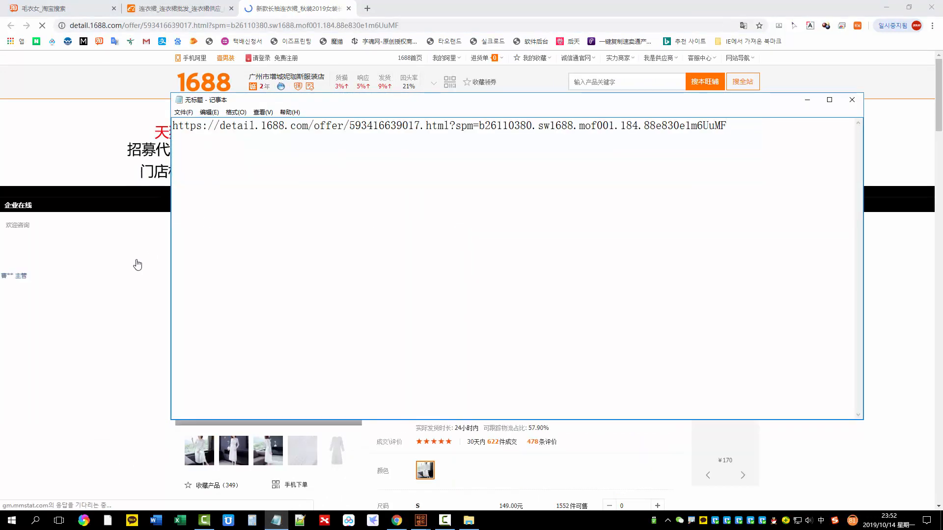
click(137, 265)
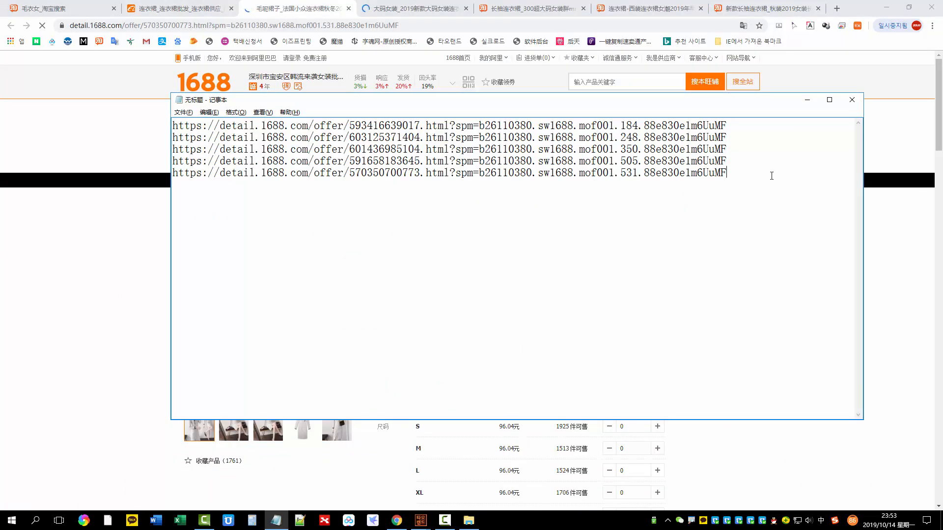
Copy all five dress addresses from Notepad into TAOLAND's specified-product address field and grab those products
key(ctrl+a)
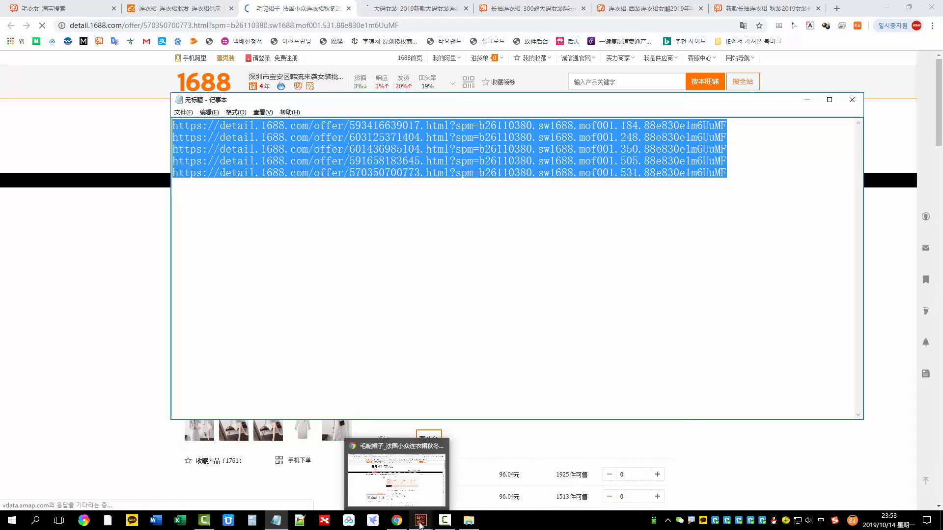
mouse_move(419, 520)
click(469, 505)
click(394, 301)
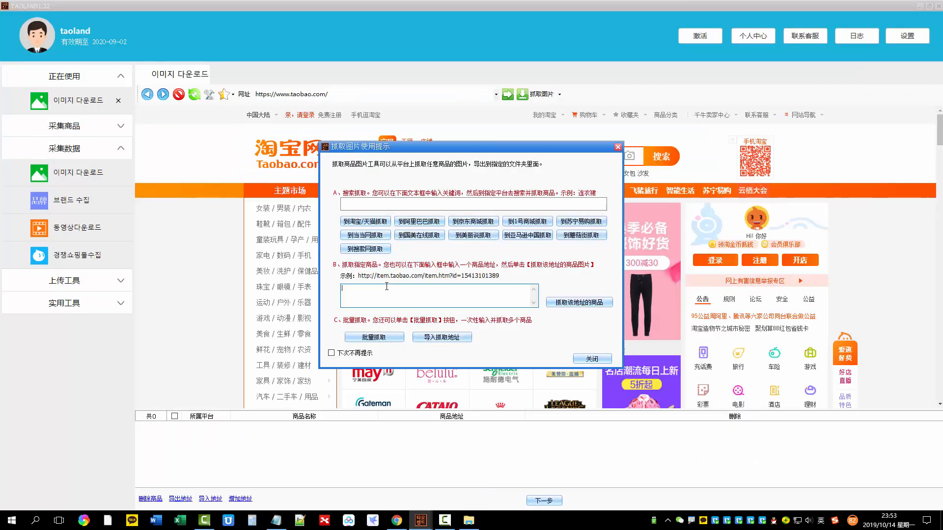
key(ctrl+v)
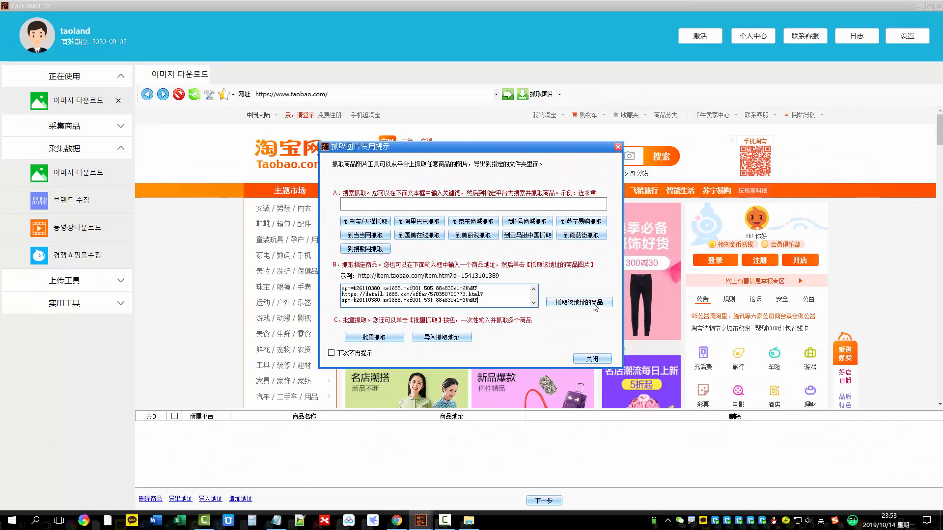
click(562, 301)
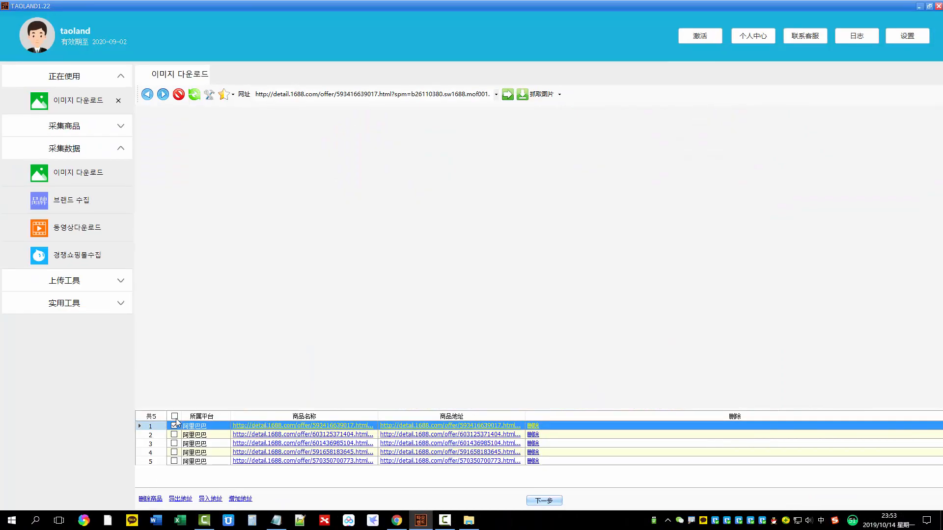
Select all five listed products and download their main, description and color images in the .jpg, .jpeg, .png, .gif and .bmp formats
click(174, 413)
click(544, 500)
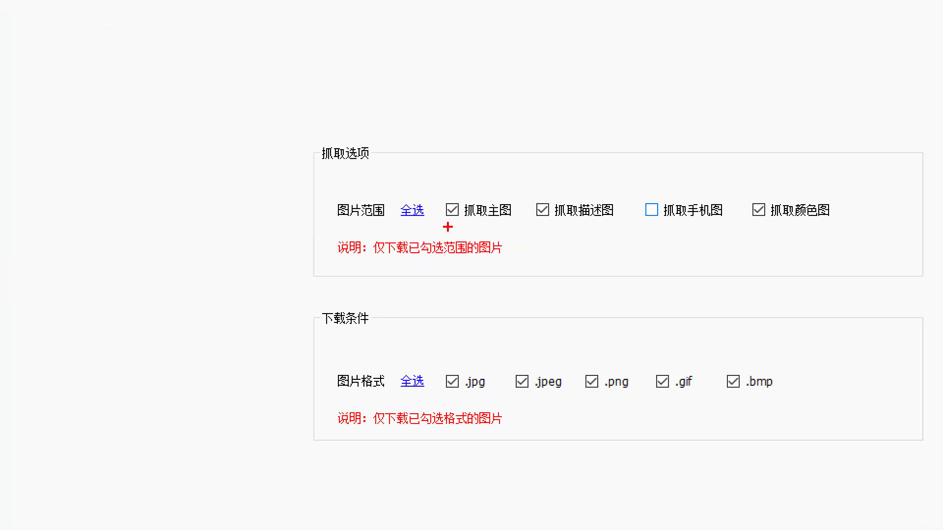
mouse_move(671, 175)
mouse_down()
mouse_move(741, 190)
mouse_move(676, 178)
mouse_up()
key(Escape)
click(568, 496)
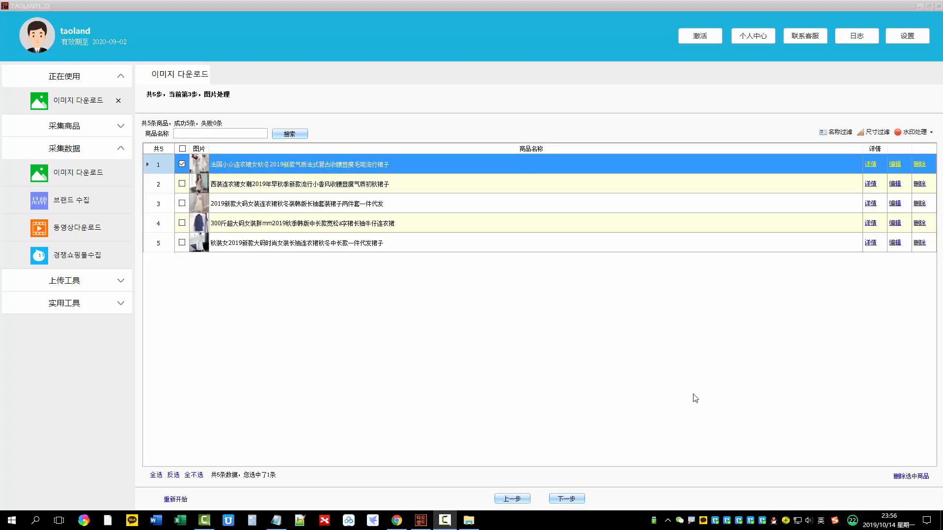
click(182, 149)
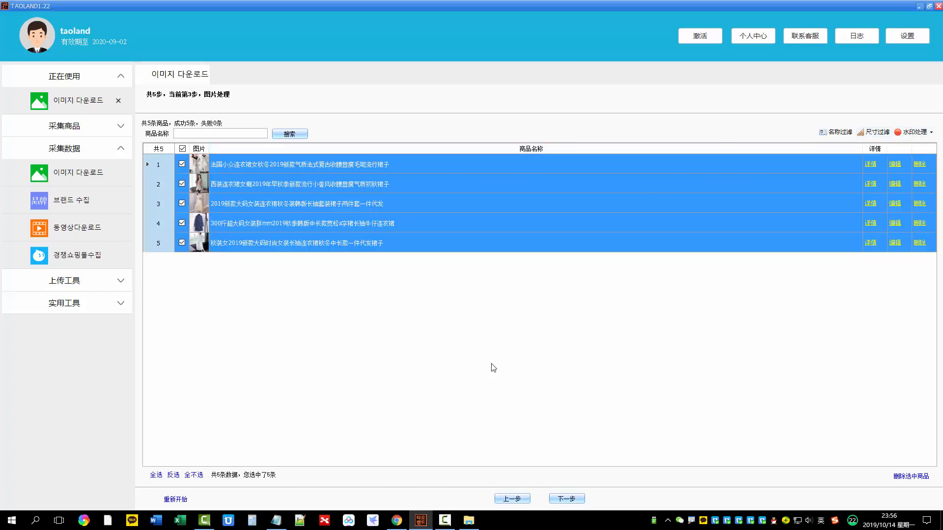
click(565, 499)
click(647, 128)
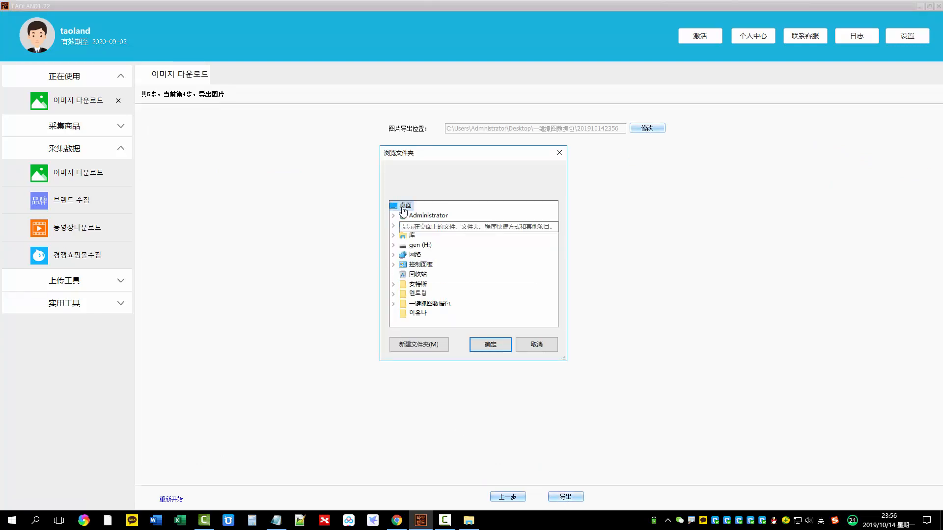
click(491, 349)
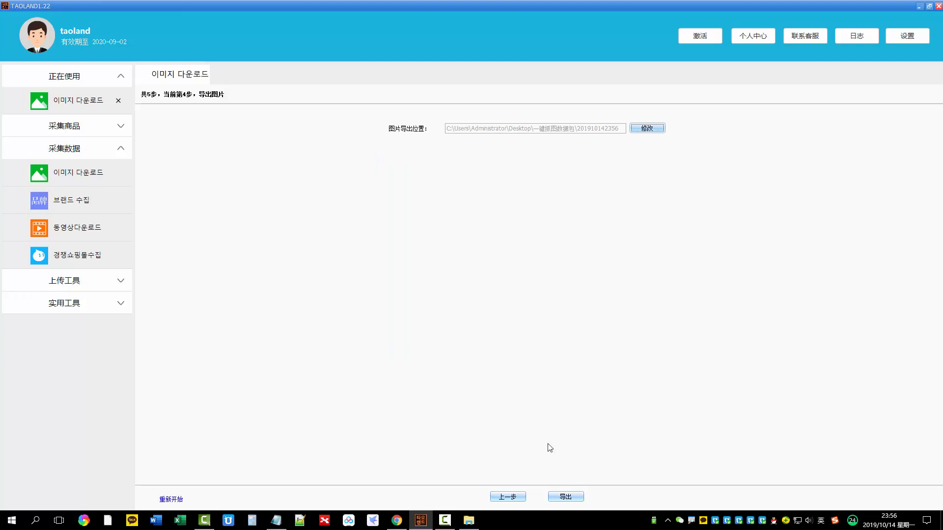
click(573, 497)
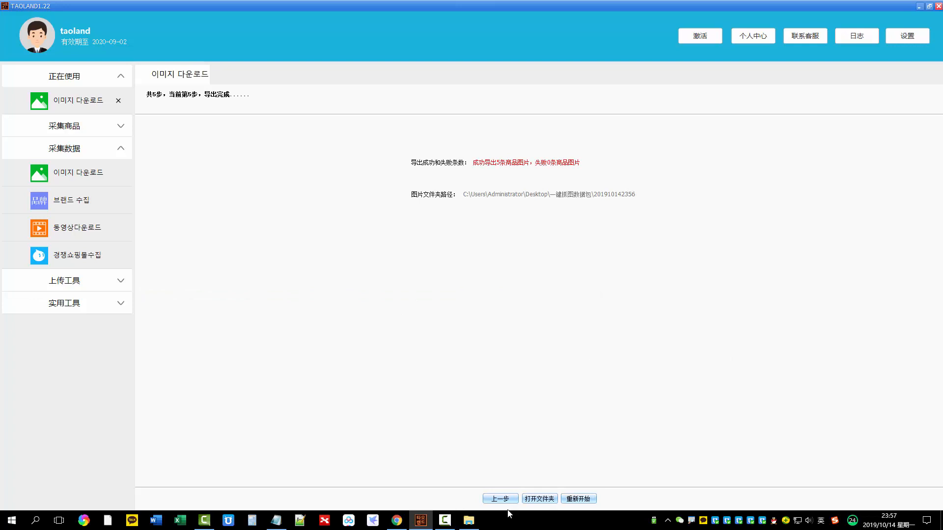
Open the export folder and view the 描述 and 颜色图 images of the 300斤超大码女装 denim dress
click(539, 498)
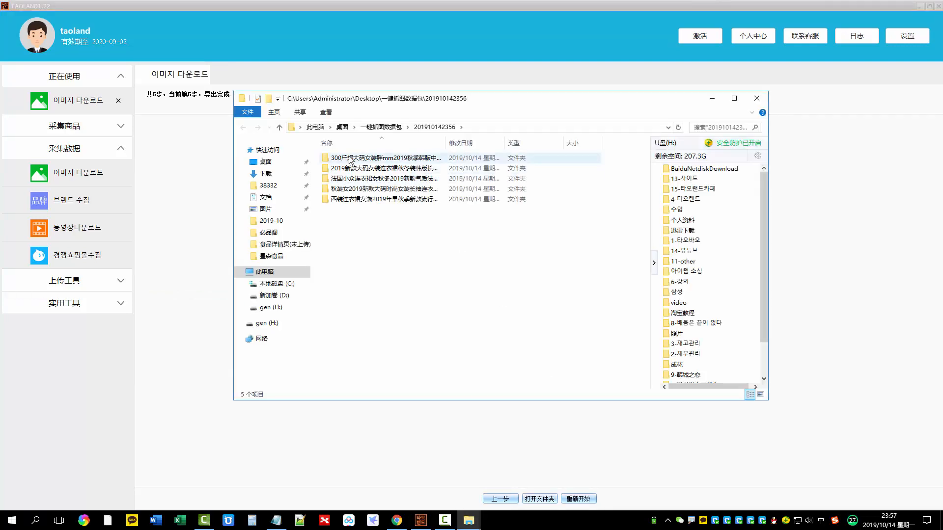
double_click(352, 158)
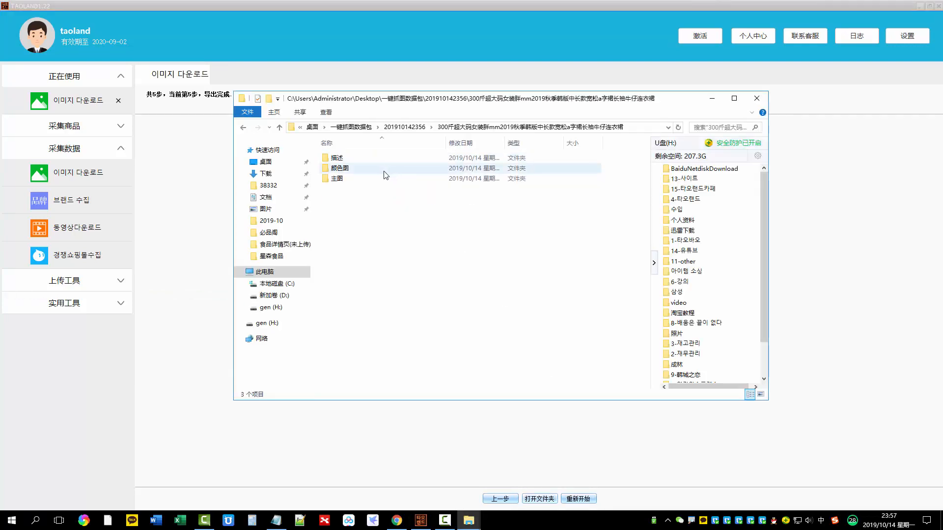
double_click(344, 158)
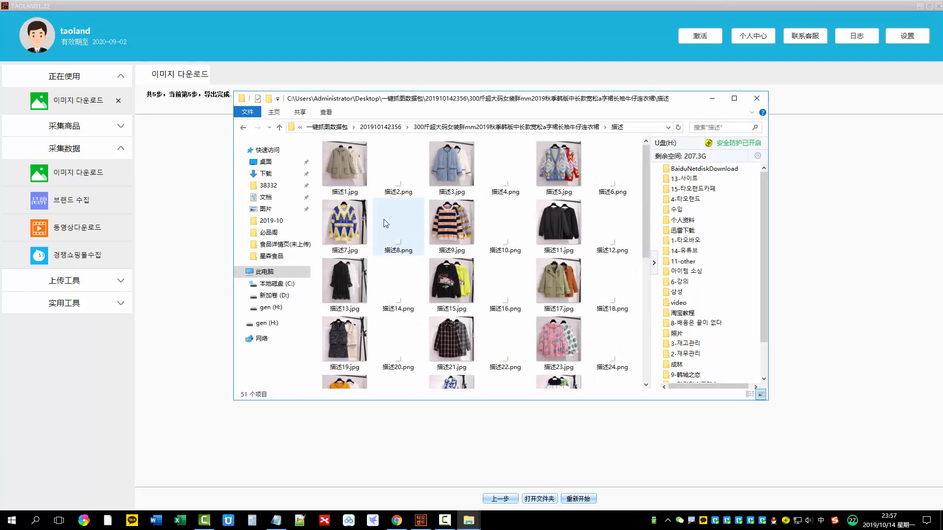
key(BackSpace)
double_click(348, 173)
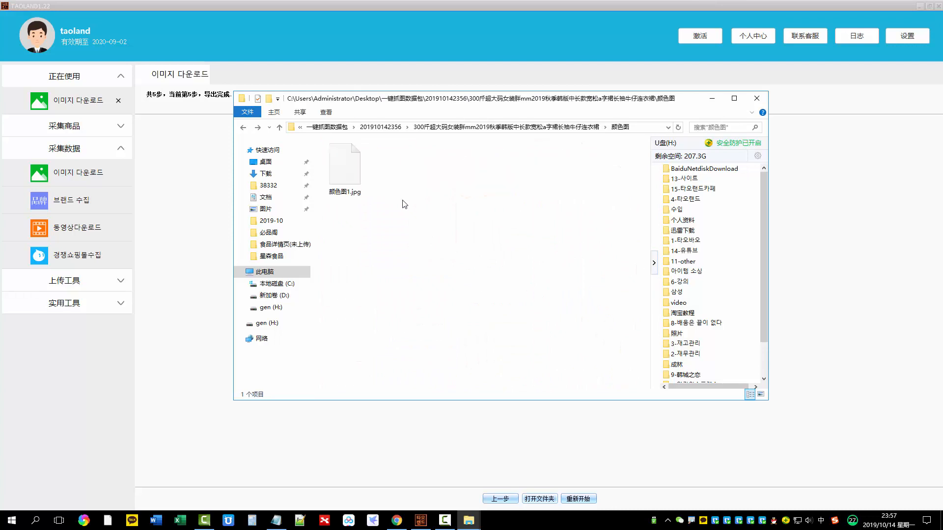
View the 主图 images of the 300斤超大码女装 denim dress and return to its product folder
key(BackSpace)
double_click(352, 183)
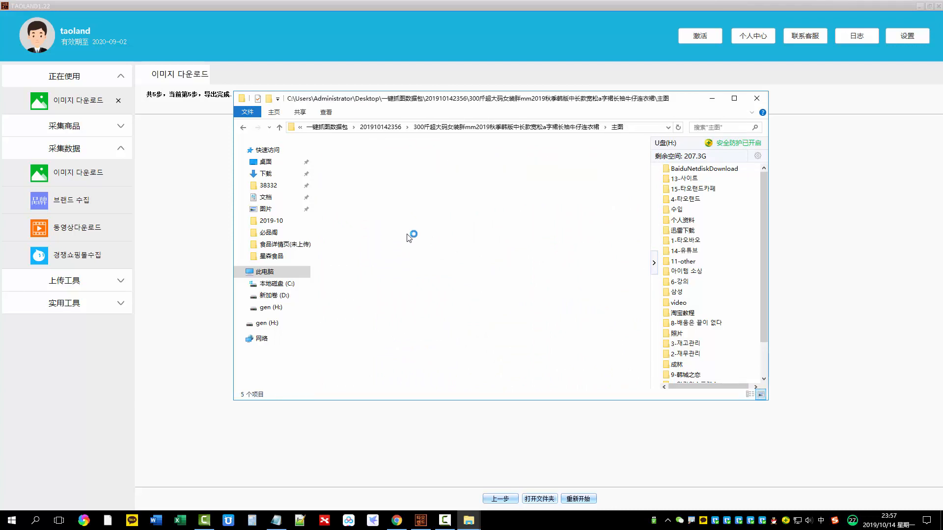
key(BackSpace)
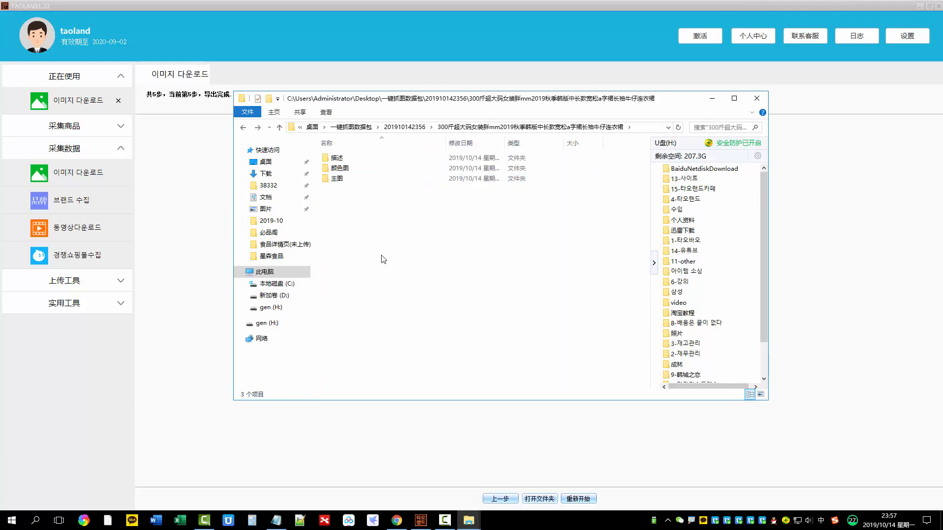
Restart TAOLAND's image grab and open the 连衣裙 dress results on vvic.com in Chrome
click(200, 183)
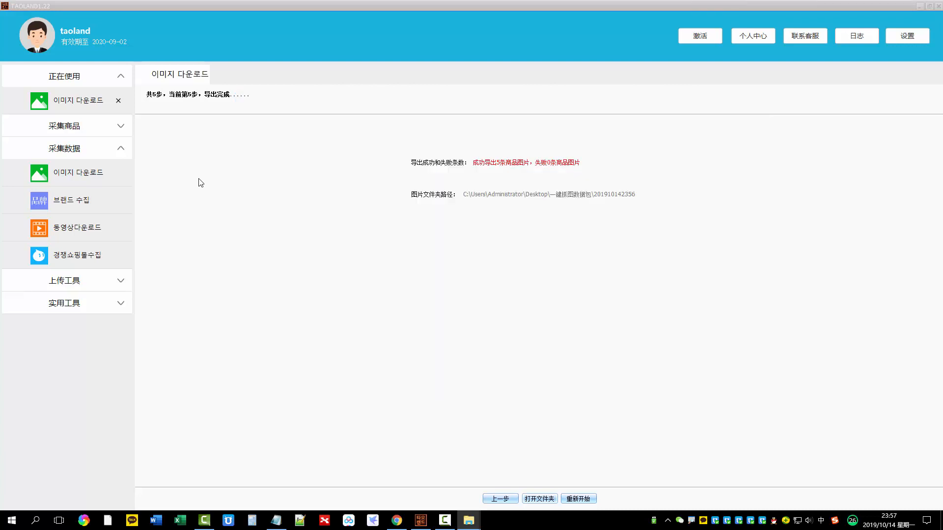
click(586, 499)
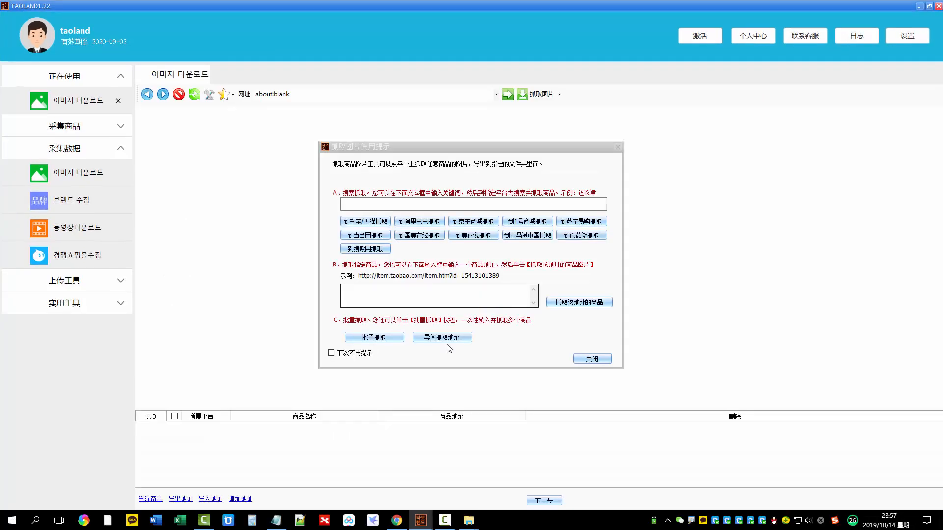
click(396, 521)
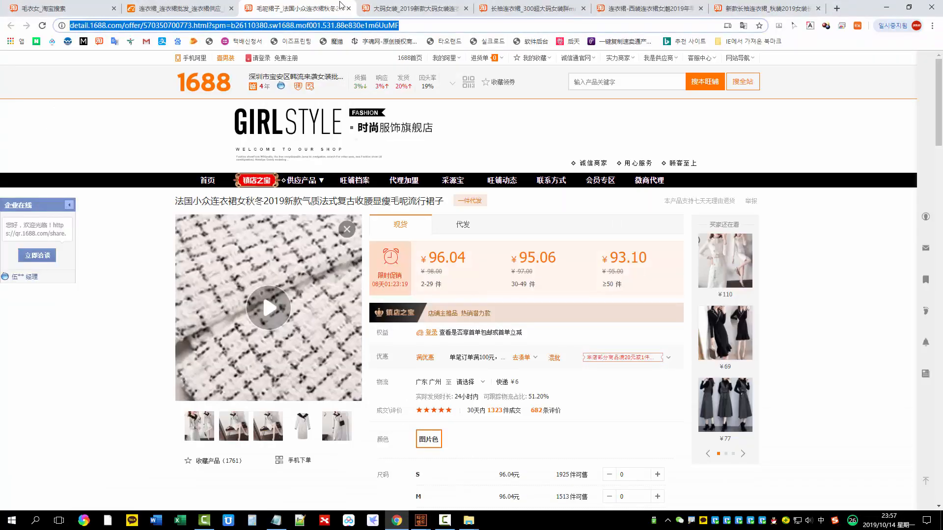
click(398, 26)
text(vv)
key(Return)
key(Return)
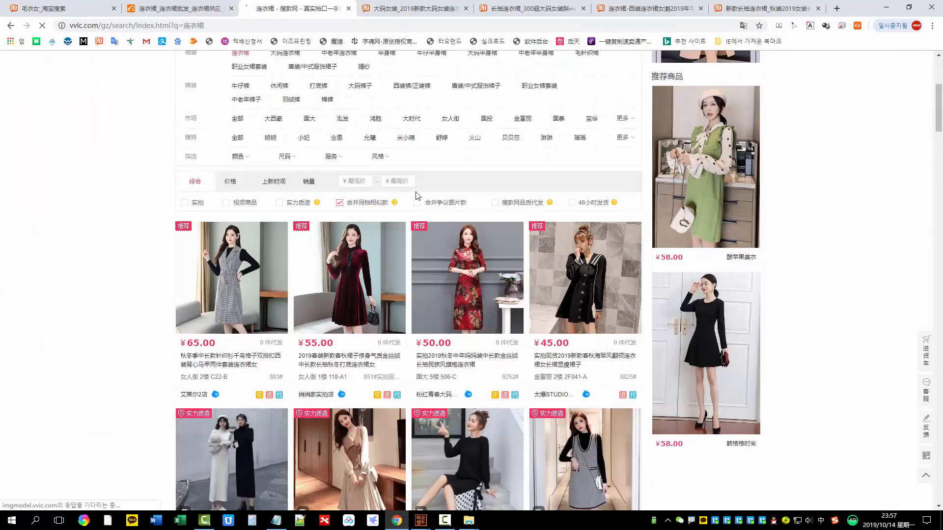
click(417, 202)
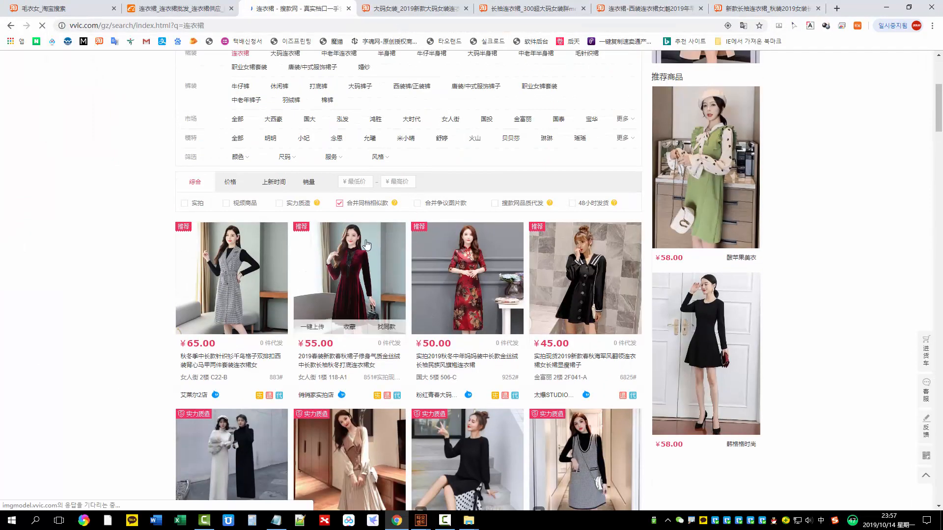
Replace the old addresses in Notepad with the copied link of the ￥55.00 dark red velvet dress from vvic.com
right_click(345, 251)
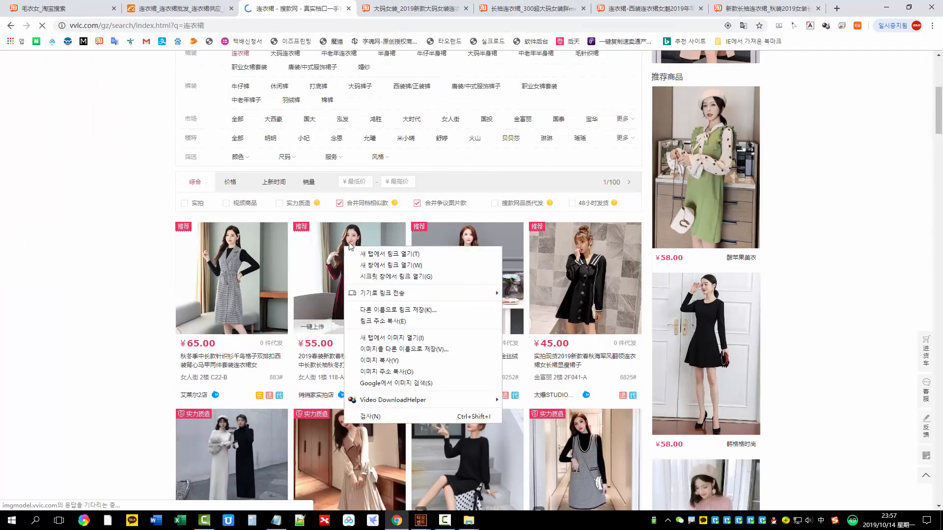
click(379, 321)
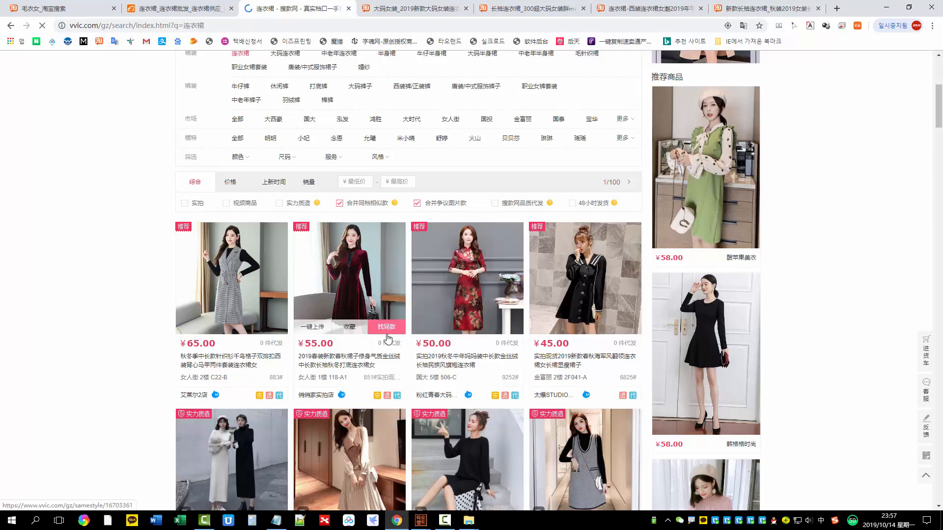
key(alt+Tab)
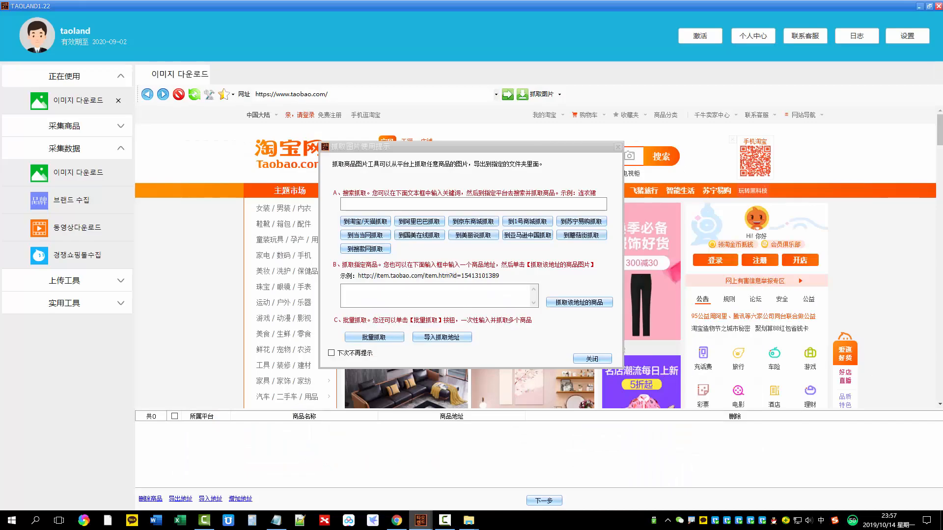
click(276, 520)
click(598, 227)
key(ctrl+a)
key(Delete)
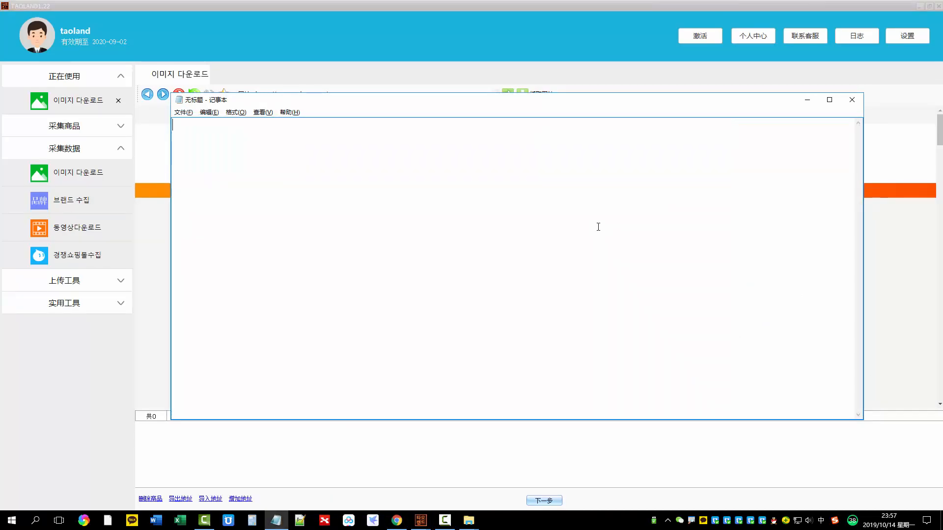
text(https://www.vvic.com/item/16703361)
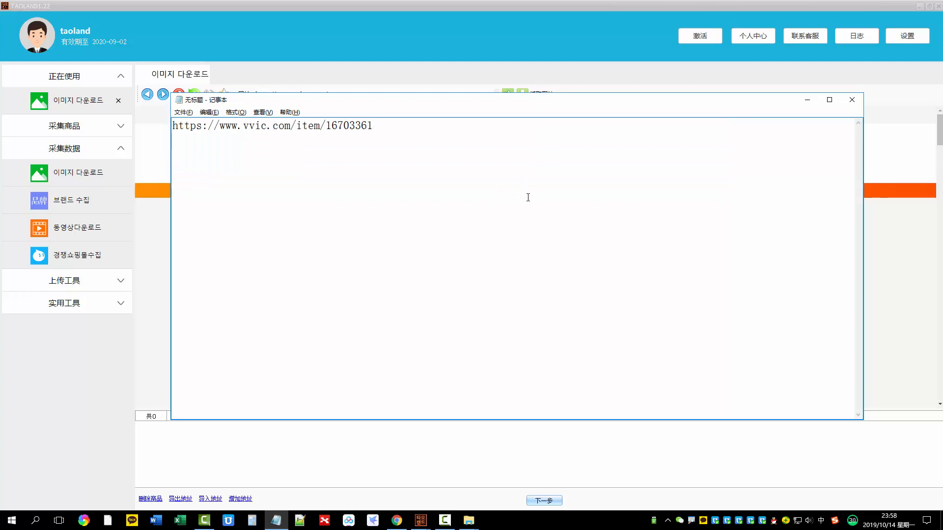
drag(429, 104, 444, 121)
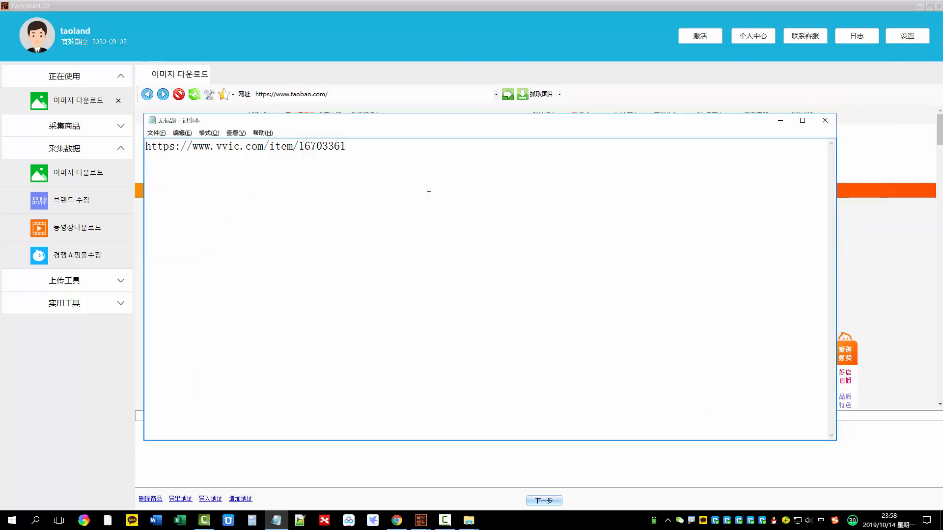
Copy the link of the ￥45.00 black sailor-collar dress on vvic.com and add it on a new line in Notepad
key(alt+Tab)
key(alt+Tab)
key(alt+Tab)
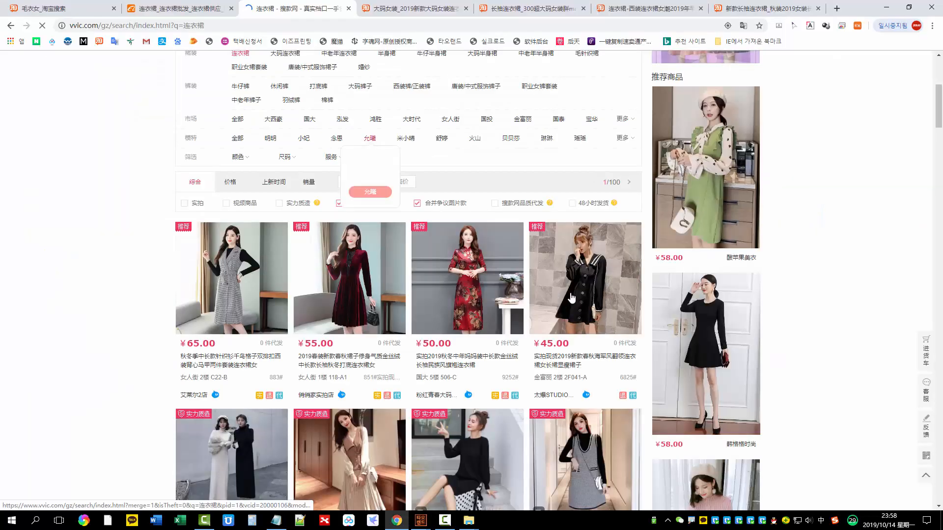
right_click(589, 284)
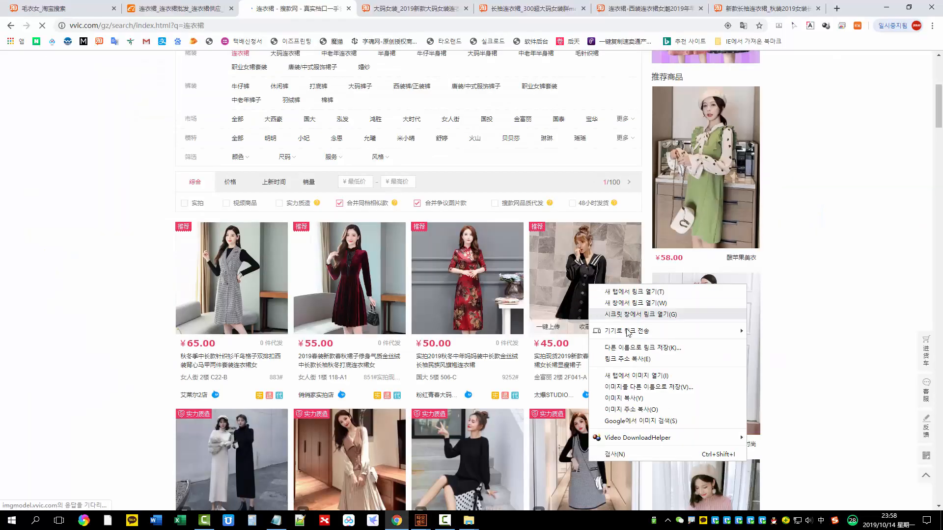
click(631, 359)
key(alt+Tab)
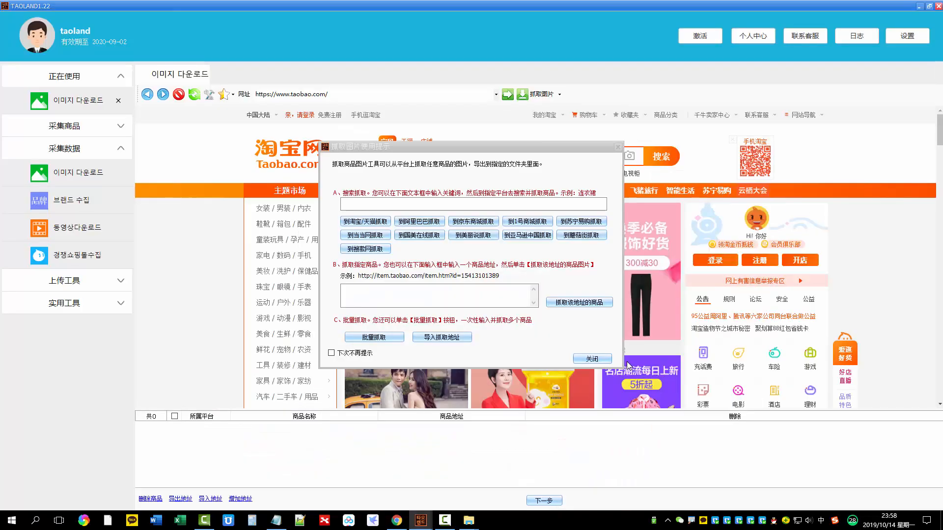
key(alt+Tab)
key(alt+Tab)
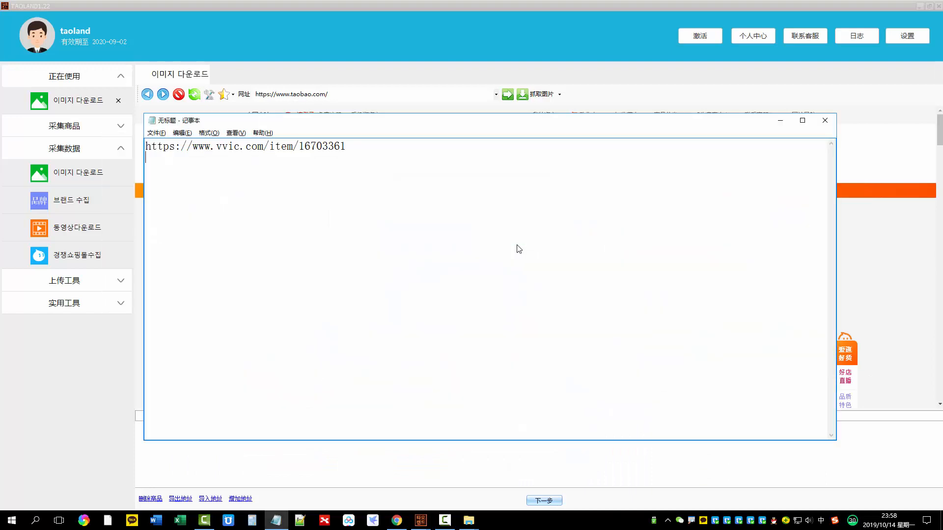
key(Return)
text(https://www.vvic.com/item/17296515)
Copy the link of the ￥58.00 black knit dress on vvic.com and add it to the Notepad address list
key(alt+Tab)
key(alt+Tab)
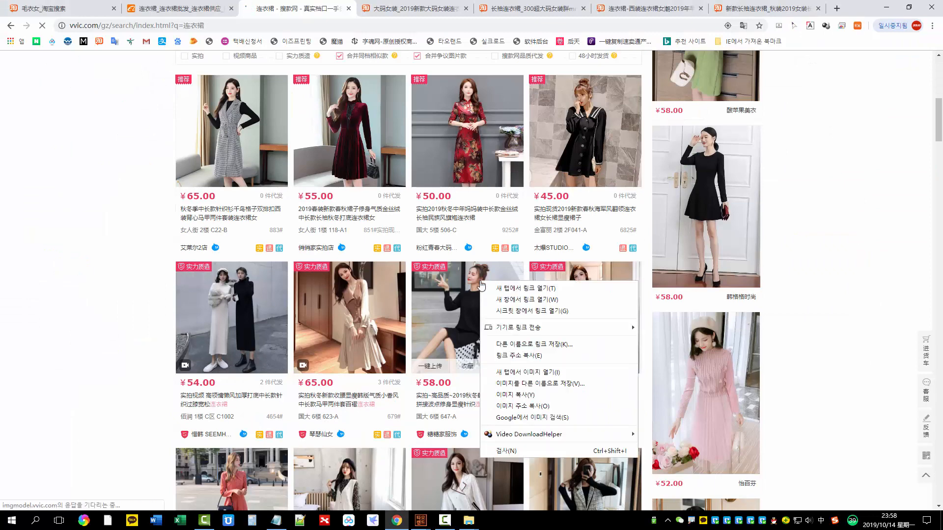
right_click(479, 284)
click(521, 356)
key(alt+Tab)
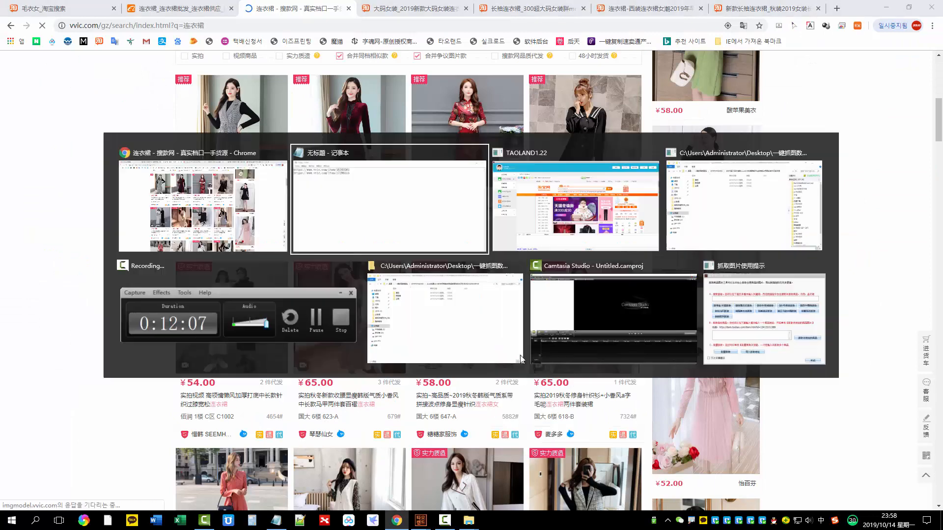
text(https://www.vvic.com/item/5da1fa112b450f6a5389f2e9)
Copy the link of the ￥65.00 two-piece dress from 麦多多 on vvic.com and add it to the Notepad list
key(alt+Tab)
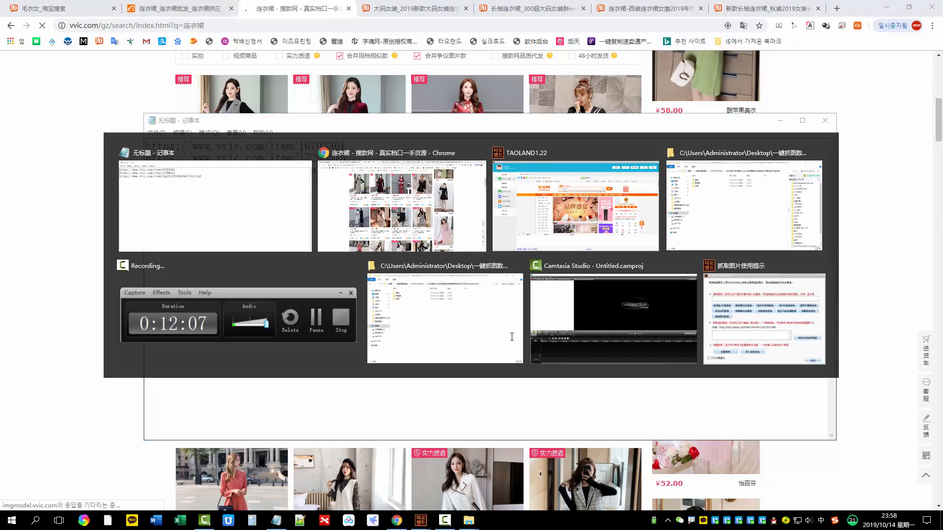
right_click(598, 297)
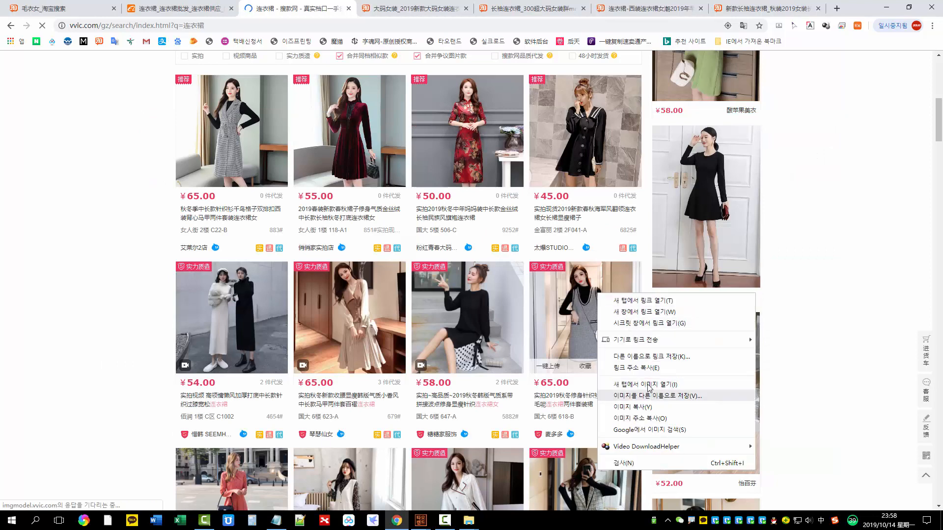
click(646, 369)
key(alt+Tab)
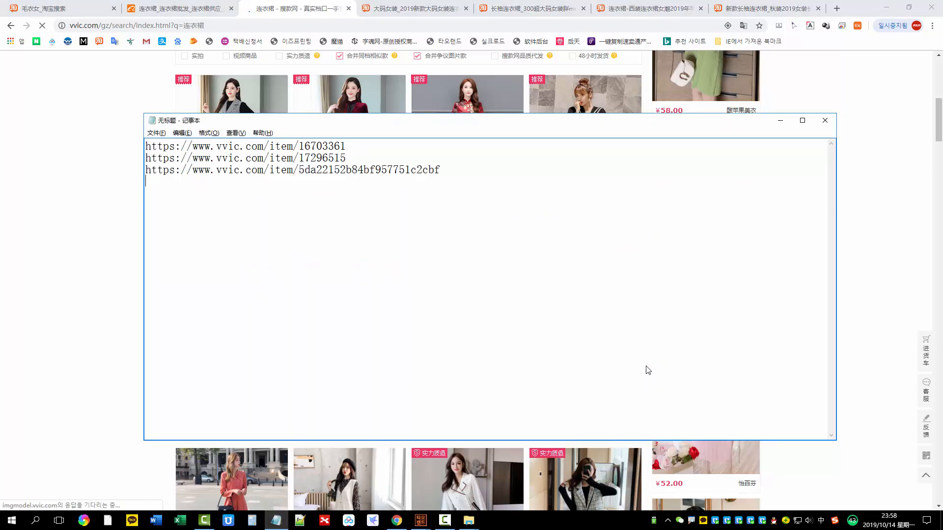
key(ctrl+v)
Copy the link of the ￥35.00 floral dress on vvic.com and add it as the fifth address in Notepad
key(alt+Tab)
scroll(364, 269, down, 5)
right_click(364, 269)
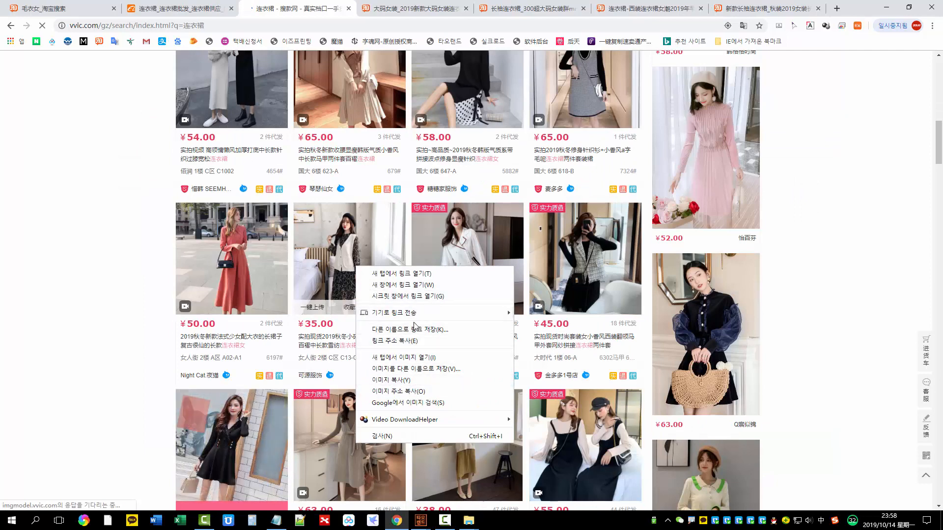
click(415, 342)
key(alt+Tab)
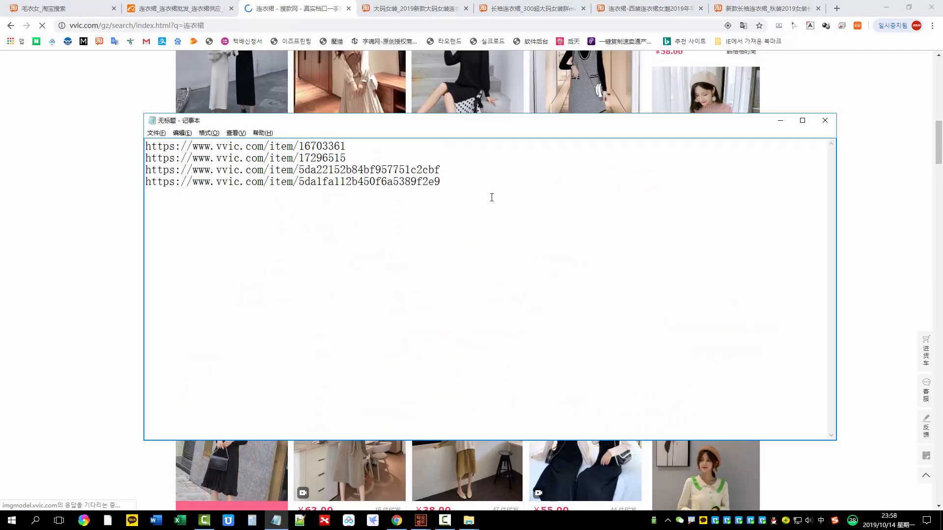
key(ctrl+v)
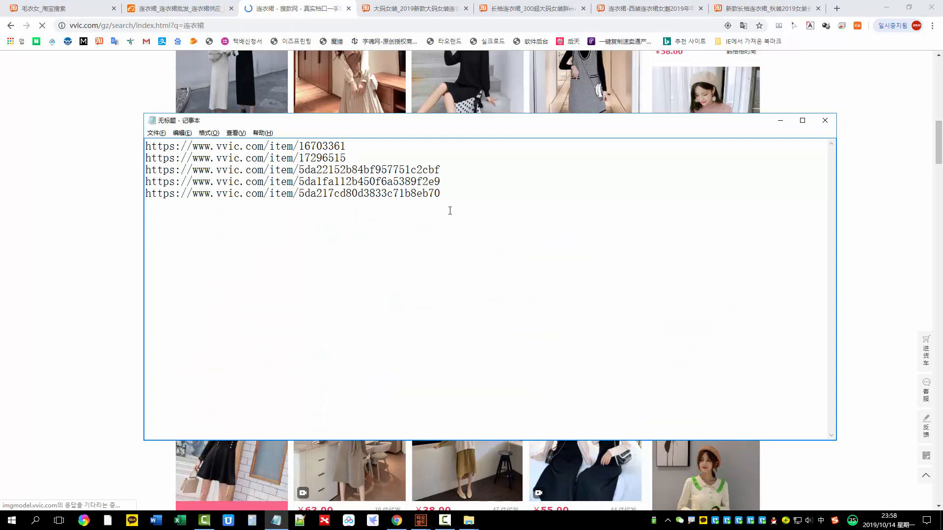
Copy all five vvic.com addresses from Notepad into TAOLAND's specified-product address field and grab those products
key(ctrl+a)
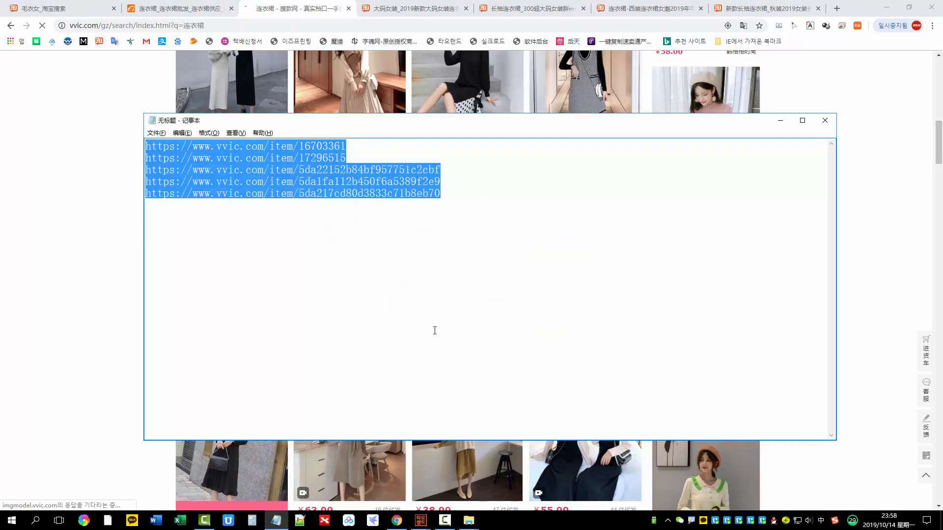
mouse_move(420, 521)
click(465, 492)
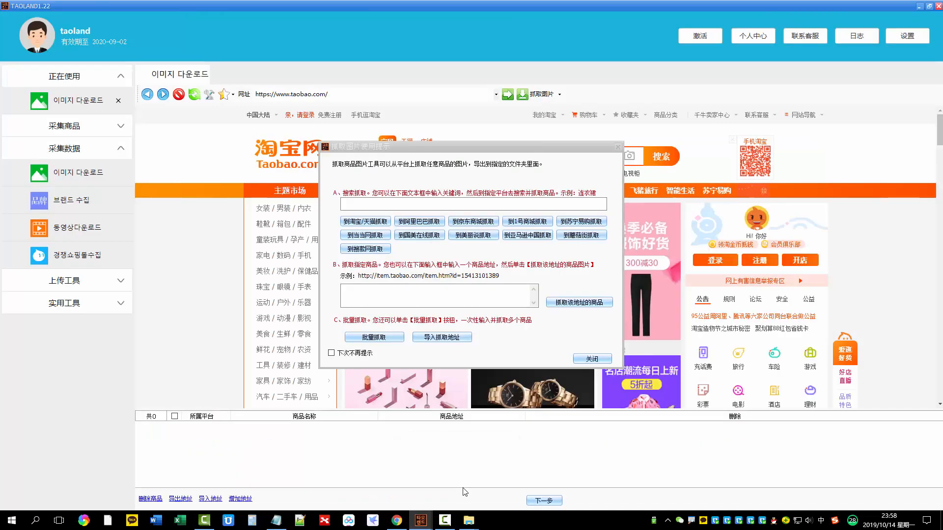
click(364, 297)
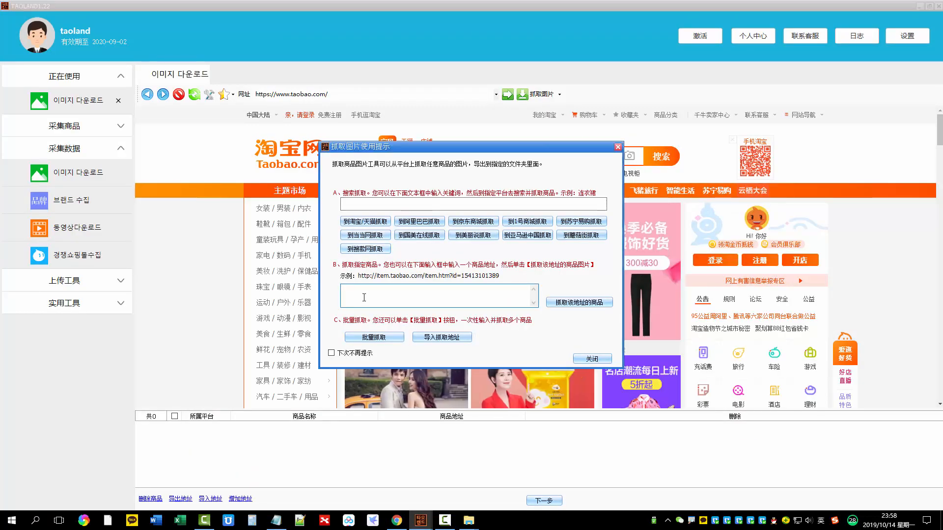
key(ctrl+v)
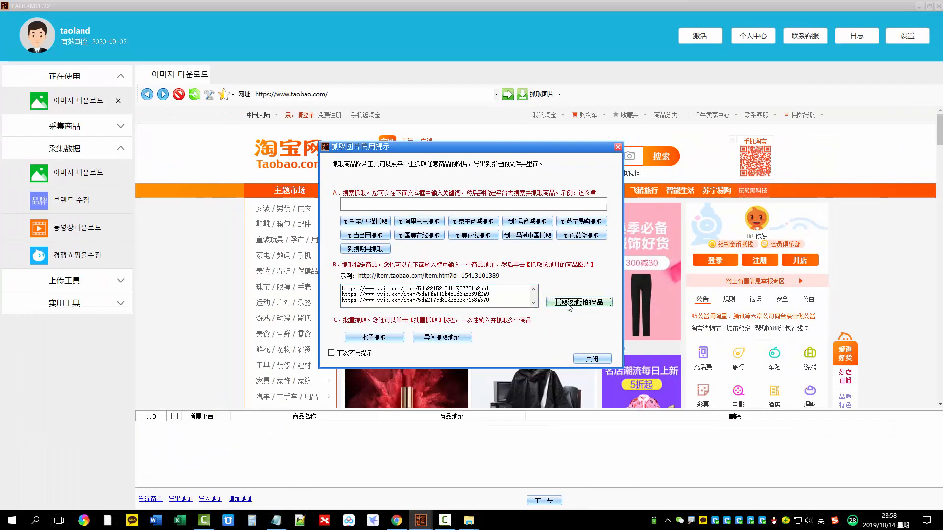
click(573, 301)
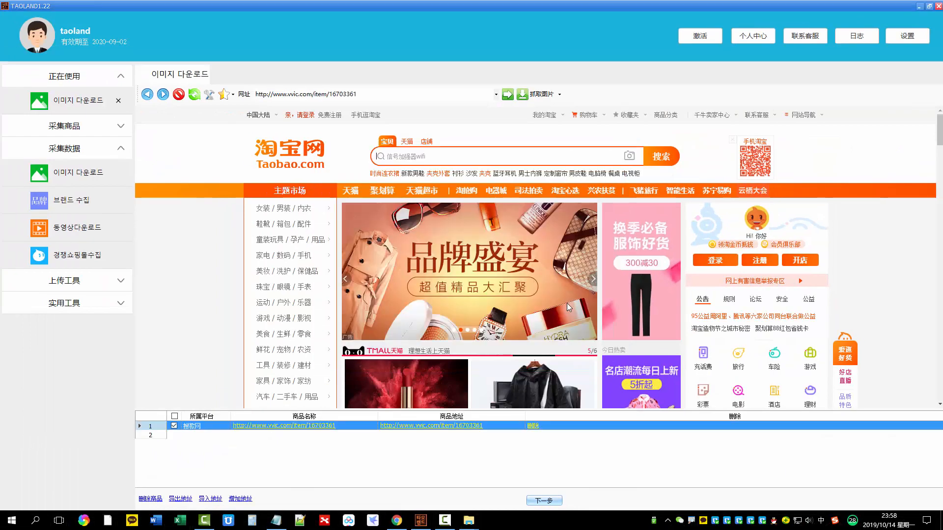
Select all five vvic.com products and download their main, description and color images in the .jpg, .jpeg, .png, .gif and .bmp formats
click(176, 416)
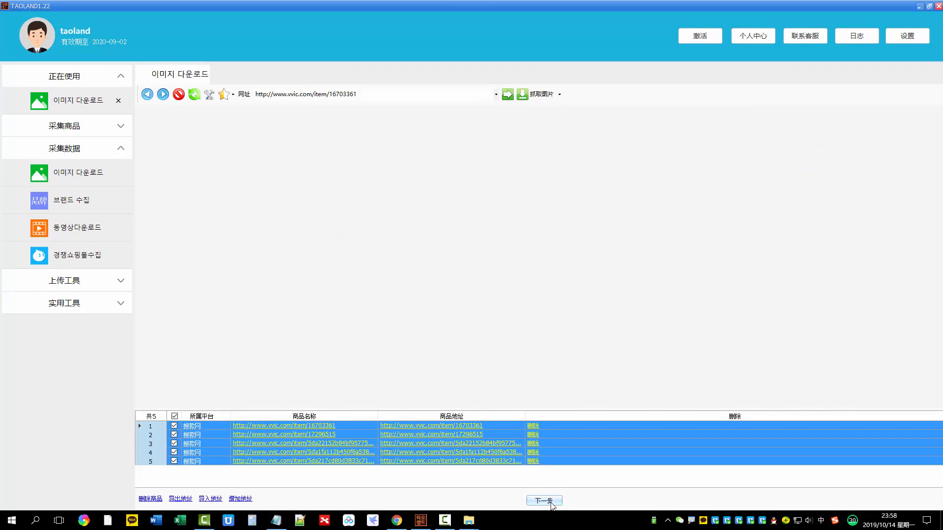
click(551, 502)
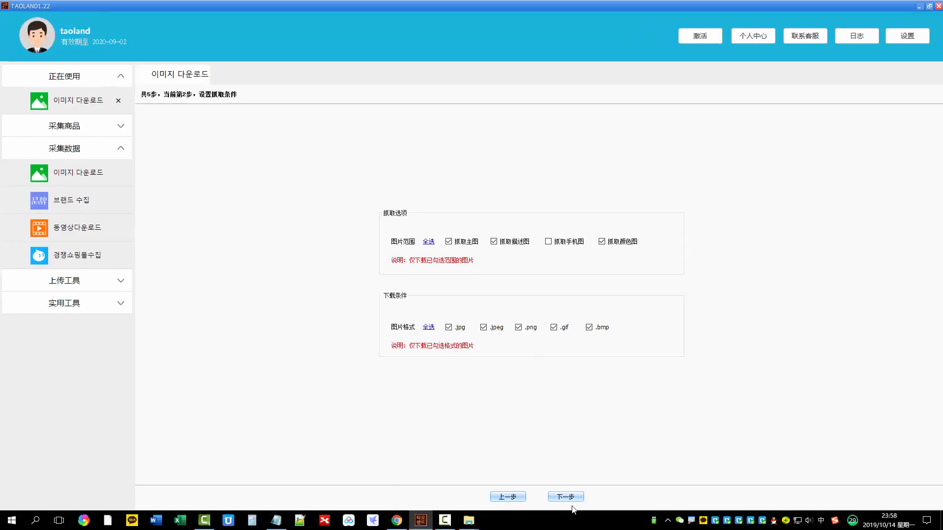
click(570, 497)
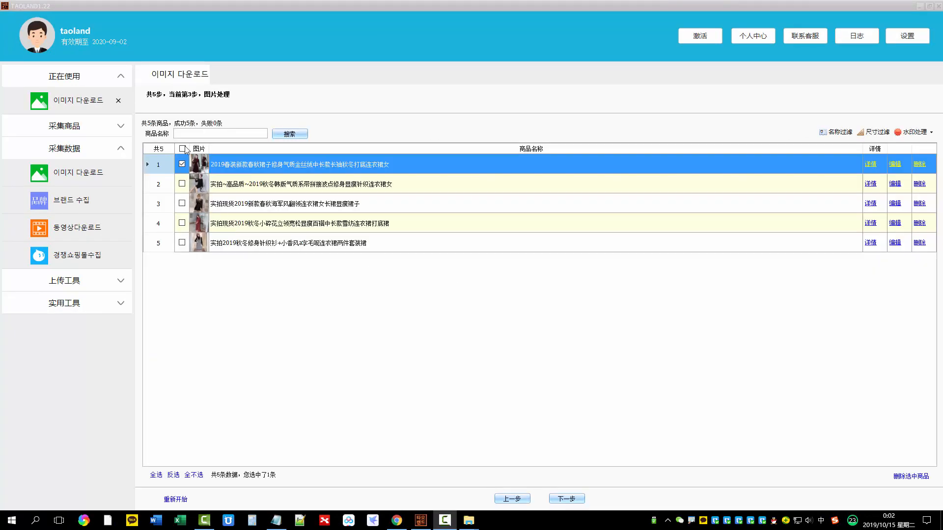
click(182, 149)
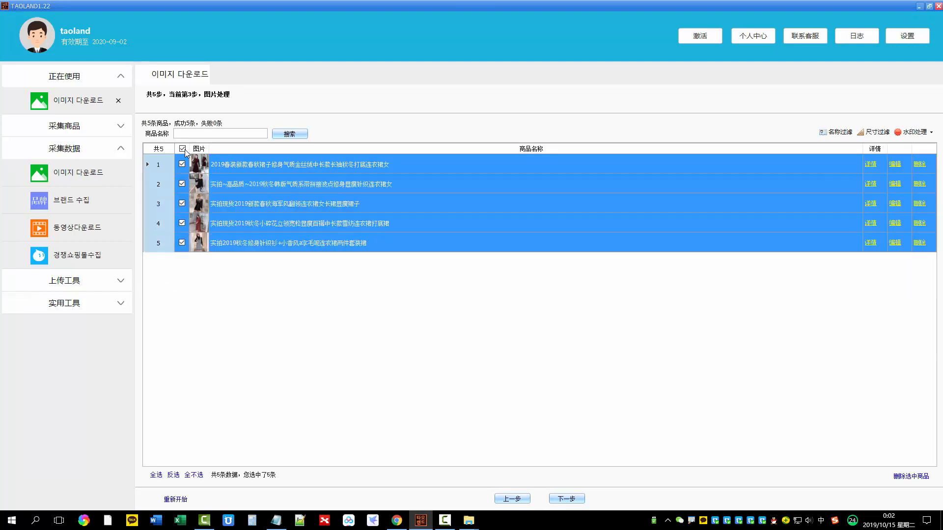
click(575, 499)
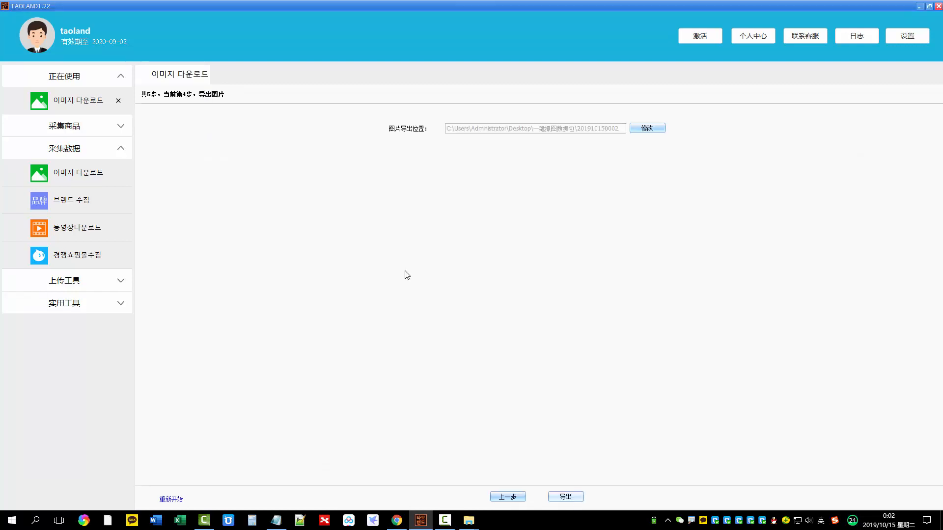
click(662, 129)
click(495, 349)
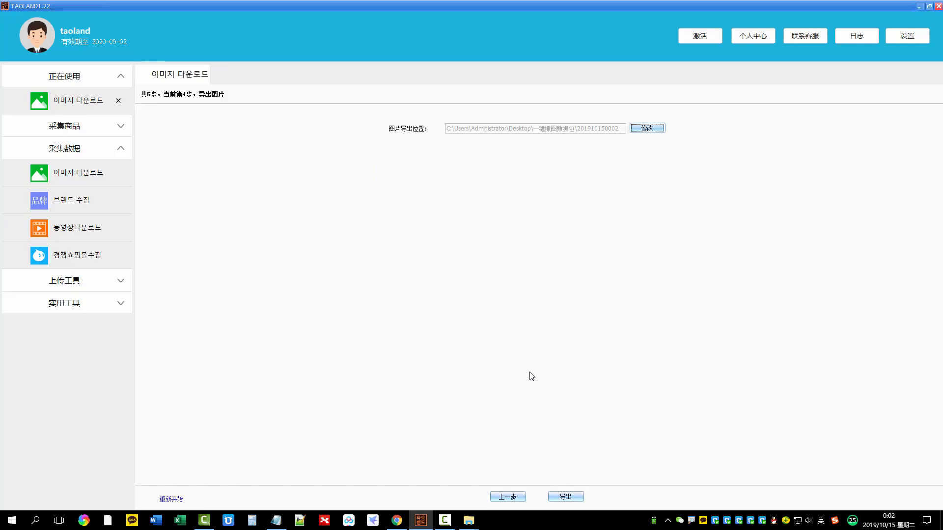
click(565, 500)
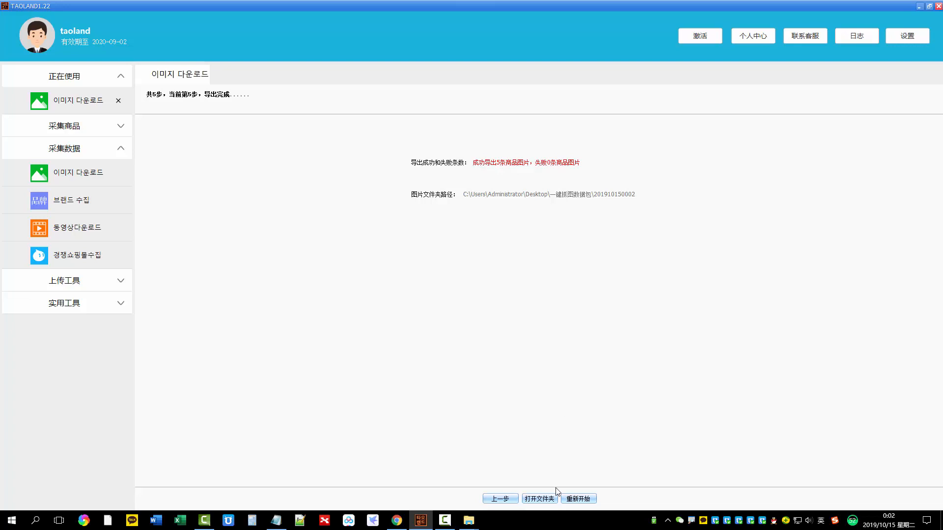
Open the export folder and check the 描述 and 主图 image folders of the 针织衫 two-piece dress set
click(538, 501)
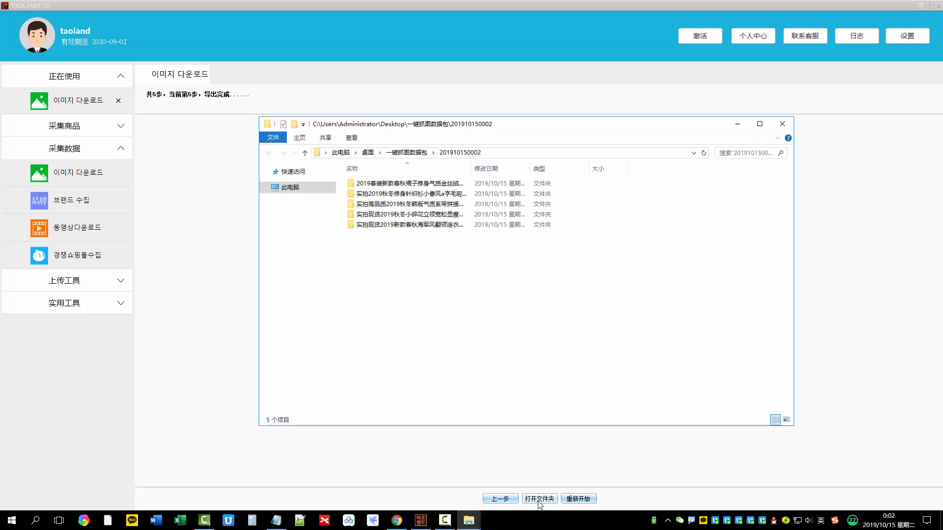
double_click(381, 195)
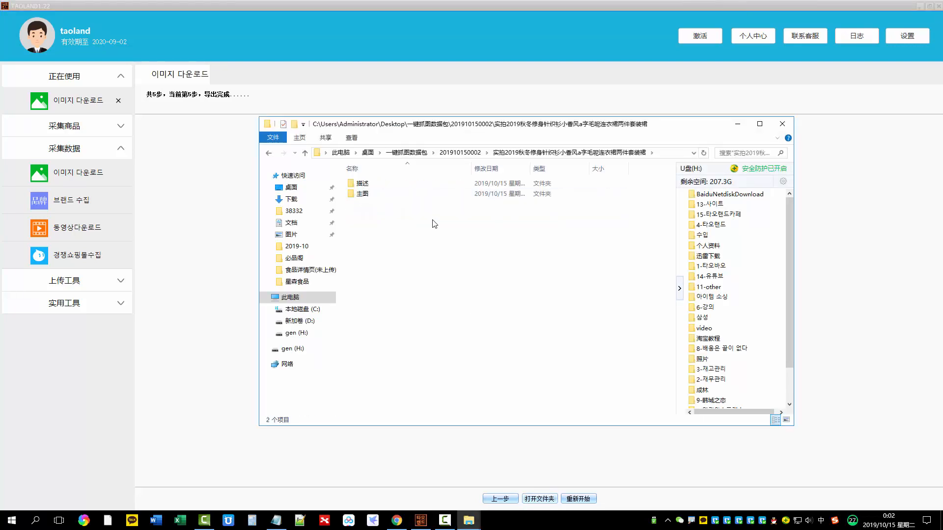
click(364, 186)
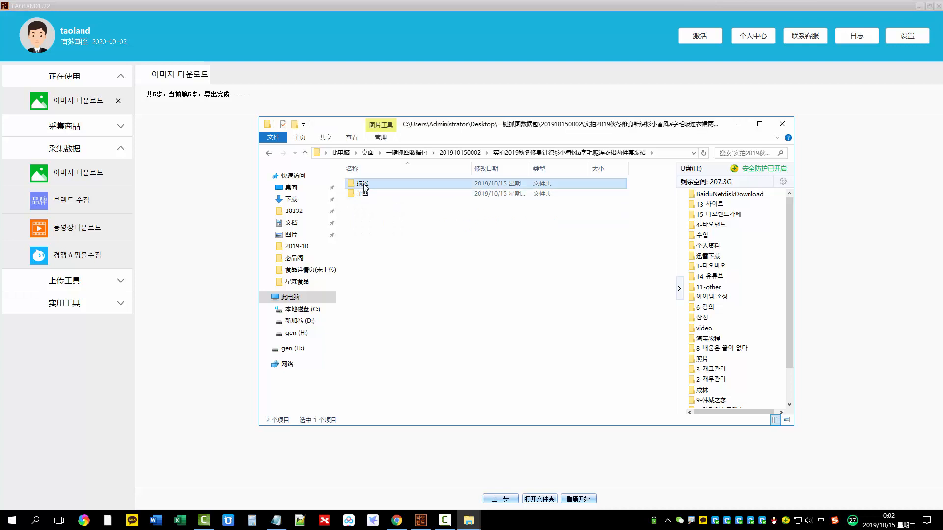
double_click(365, 185)
key(BackSpace)
key(Down)
key(Return)
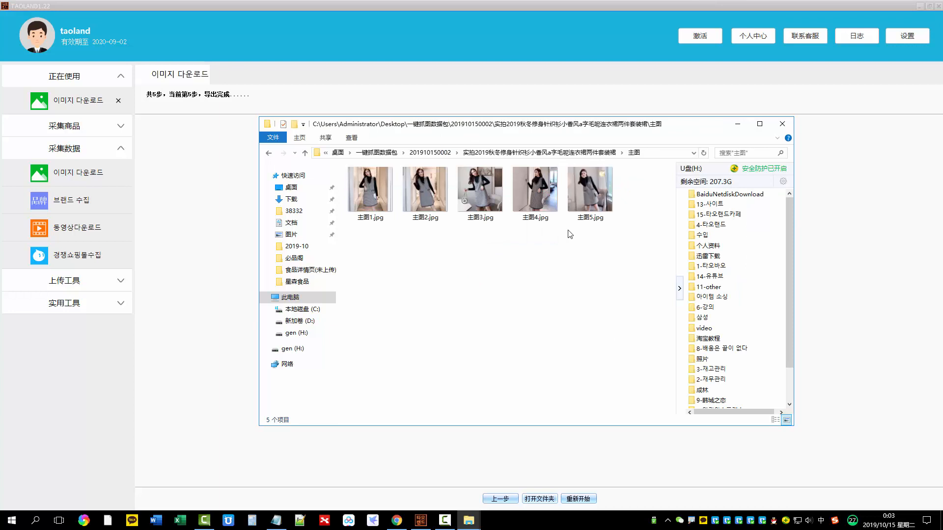
key(BackSpace)
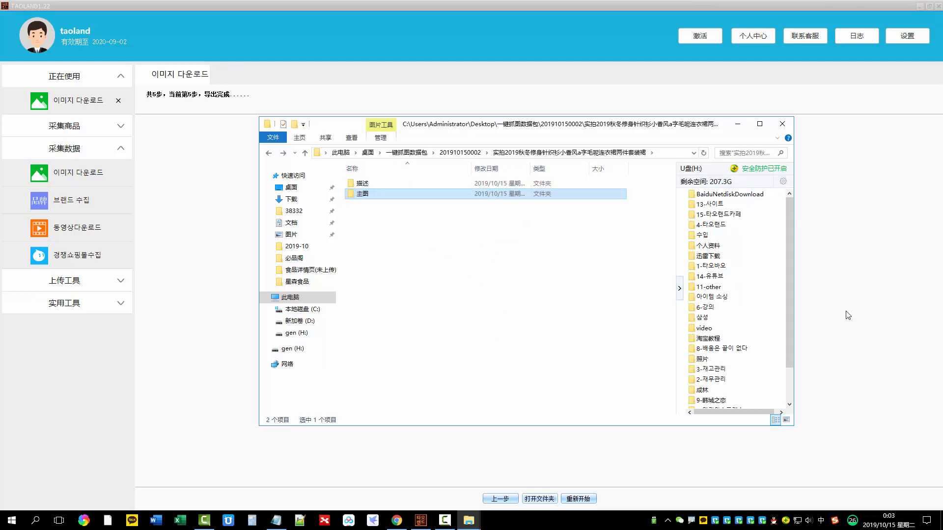
Return to TAOLAND and restart the image download from its first stage
key(alt+Tab)
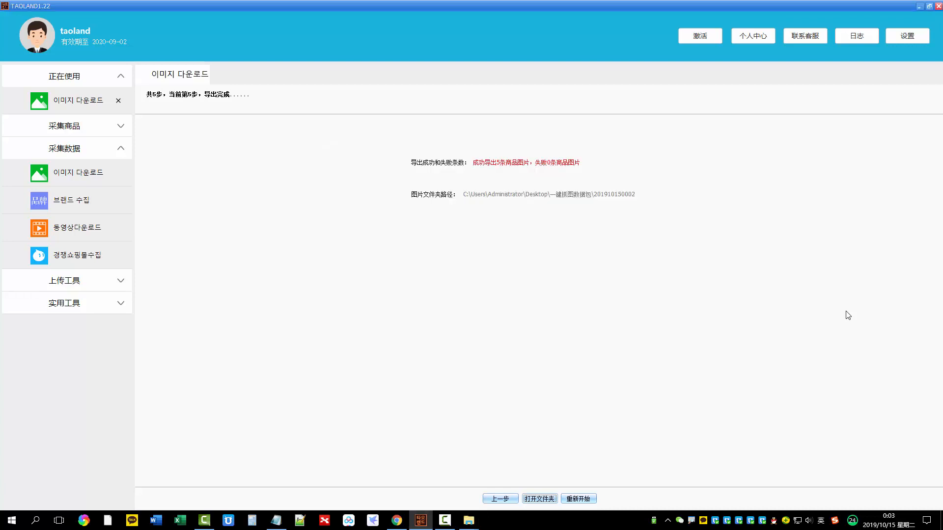
click(583, 500)
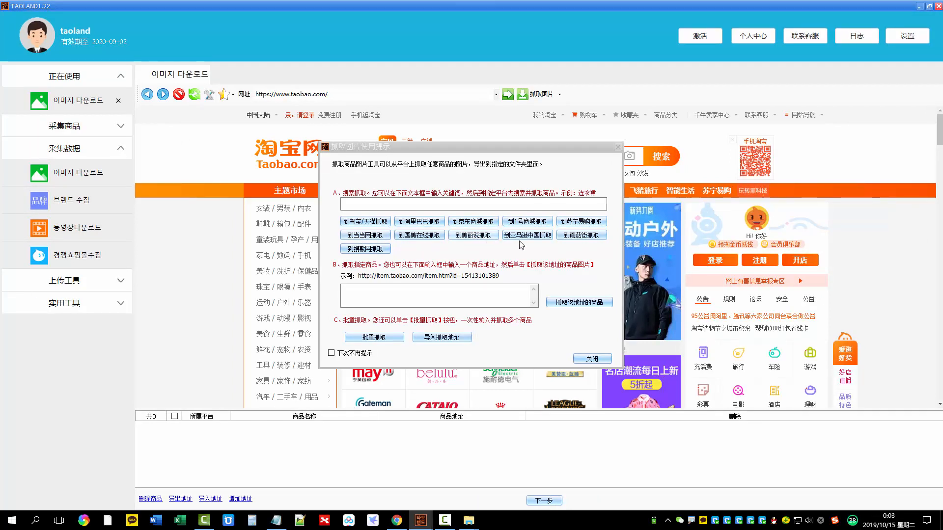
click(505, 255)
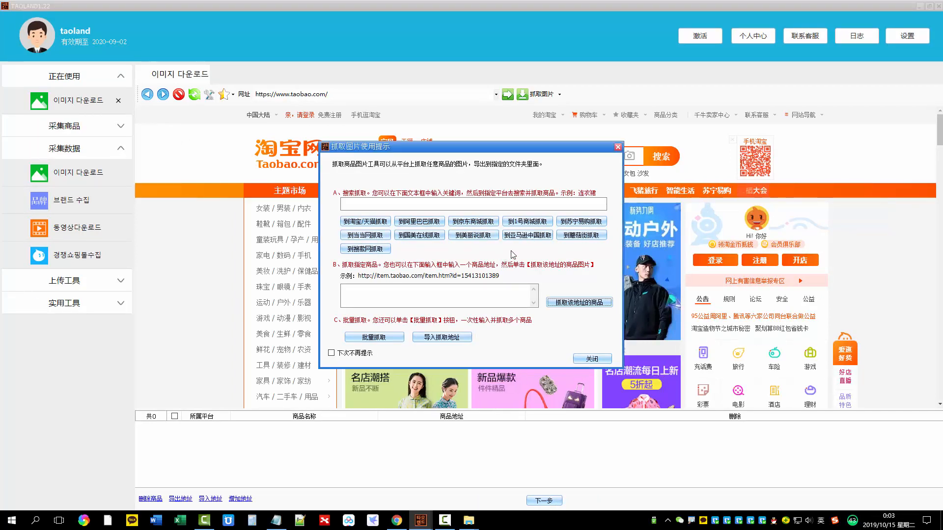